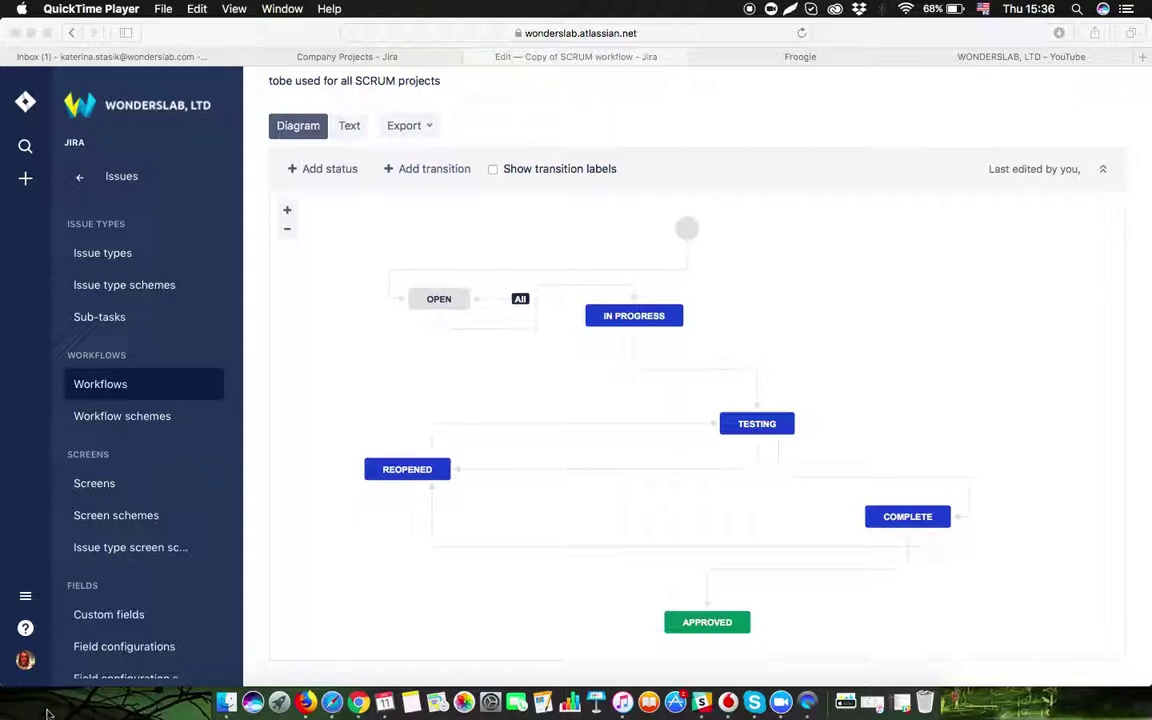
- Open the active sprint board of the recent Software Development Project
click(26, 600)
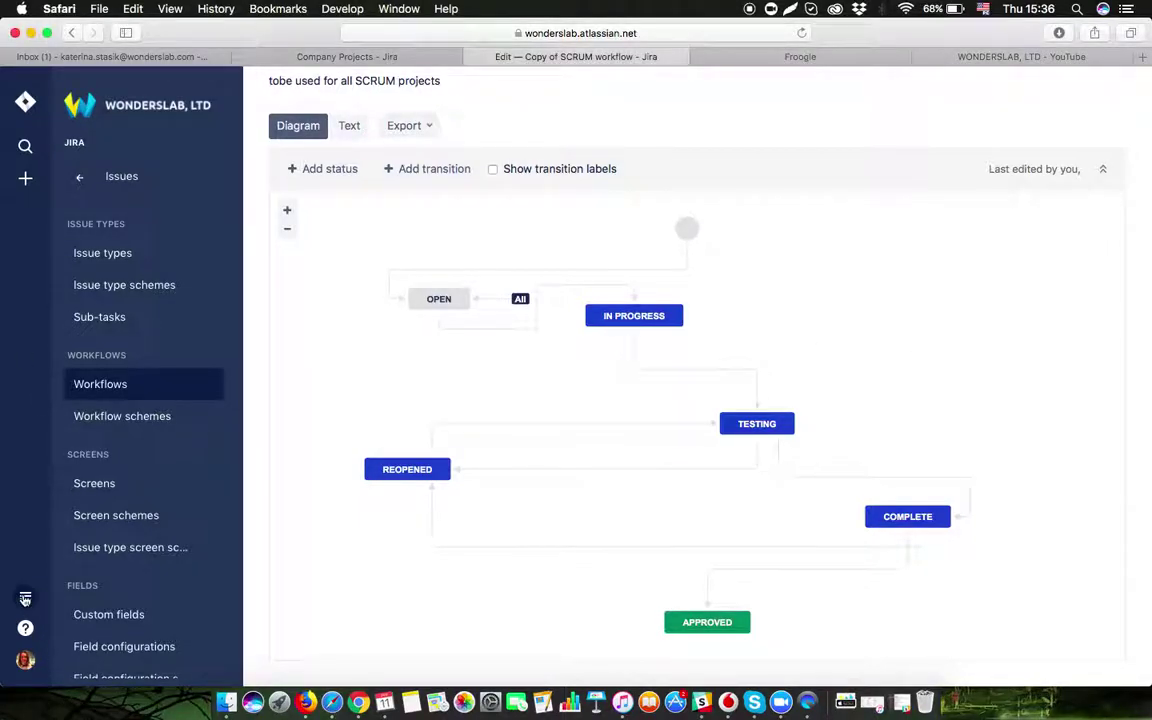
click(26, 598)
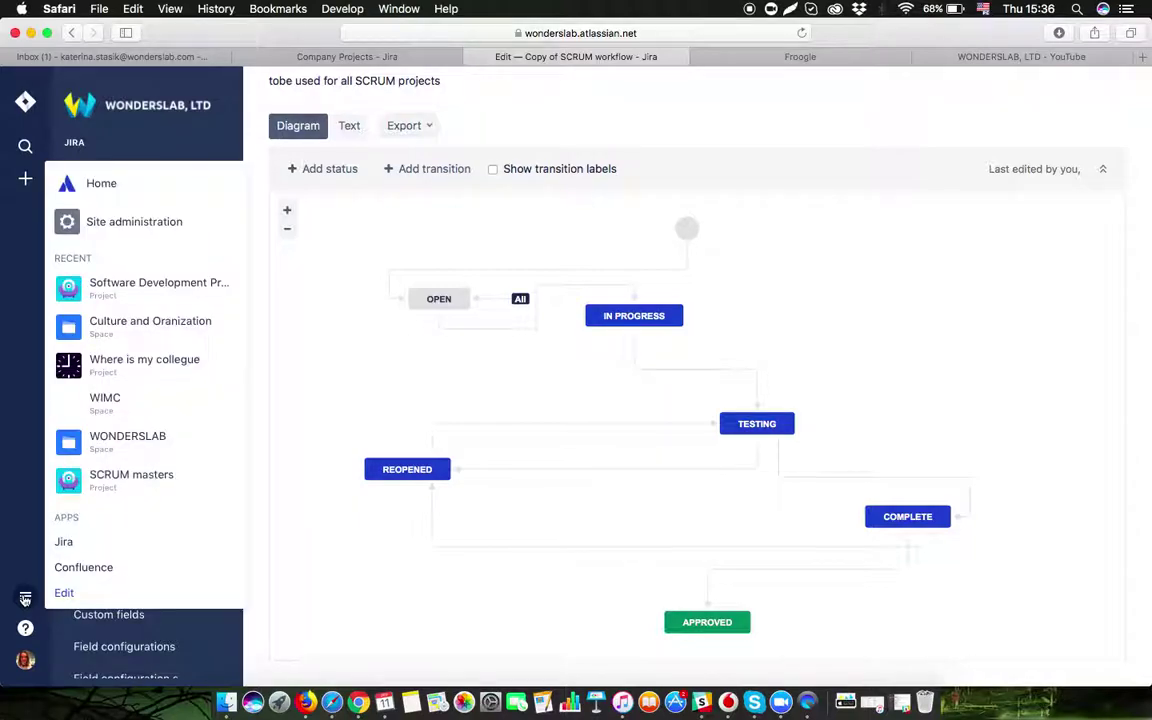
click(179, 288)
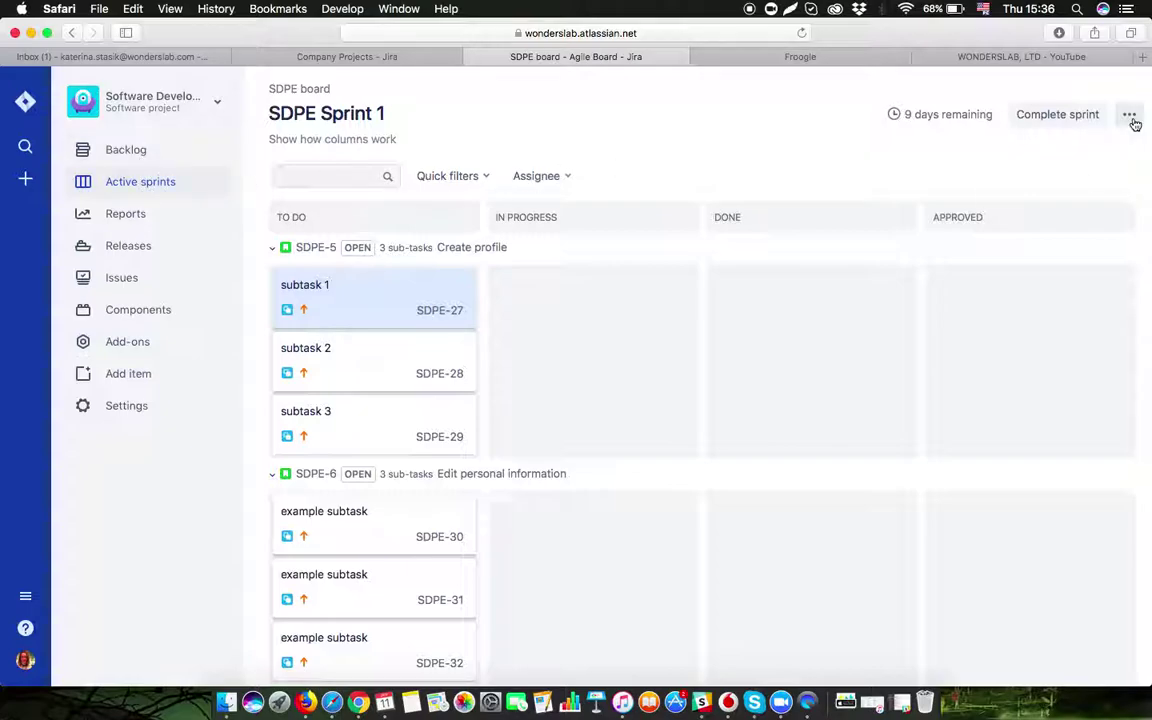
- Examine how workflow statuses are mapped to columns in the SDPE board settings, and return to the board
click(1130, 117)
click(1089, 152)
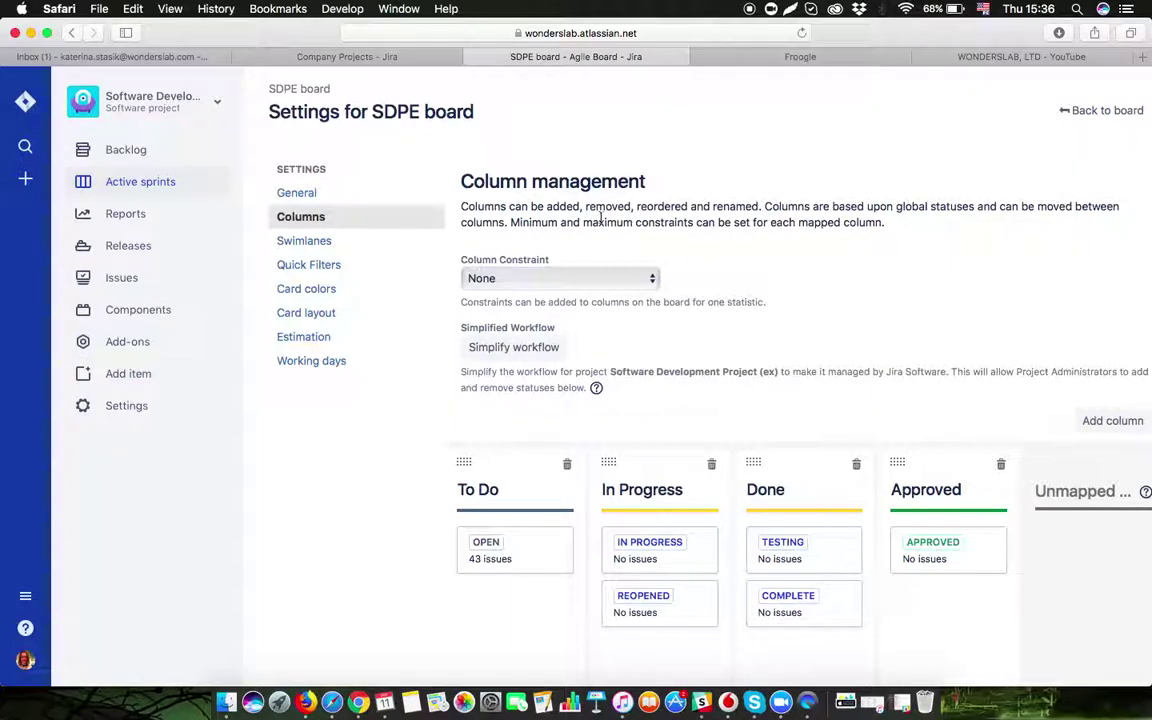
scroll(969, 300, down, 2)
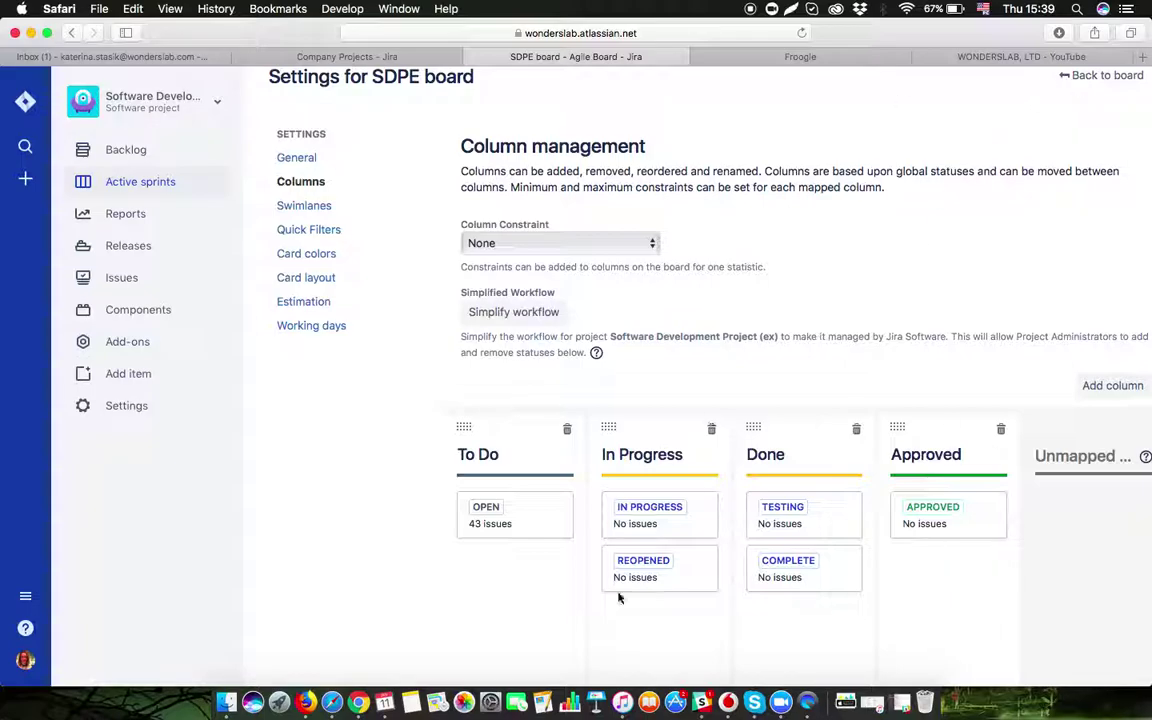
click(1064, 80)
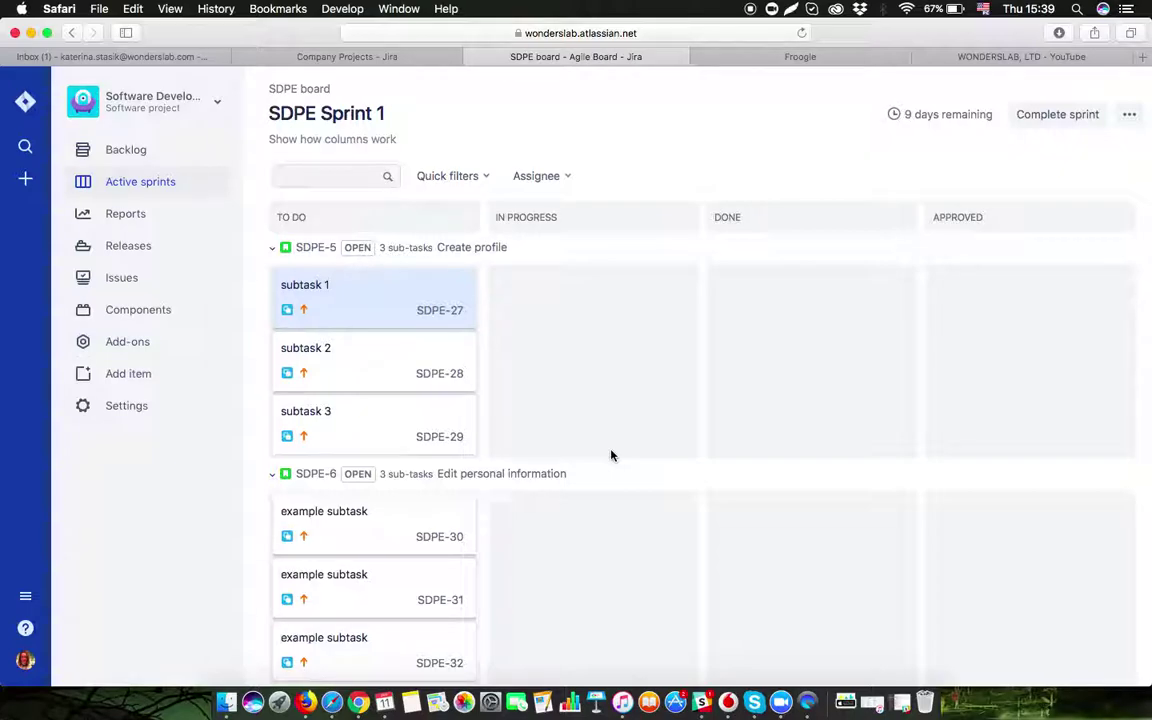
- Transition subtask 1 (SDPE-27) to In Progress with "work begun", close its details and refresh the sprint board
click(379, 287)
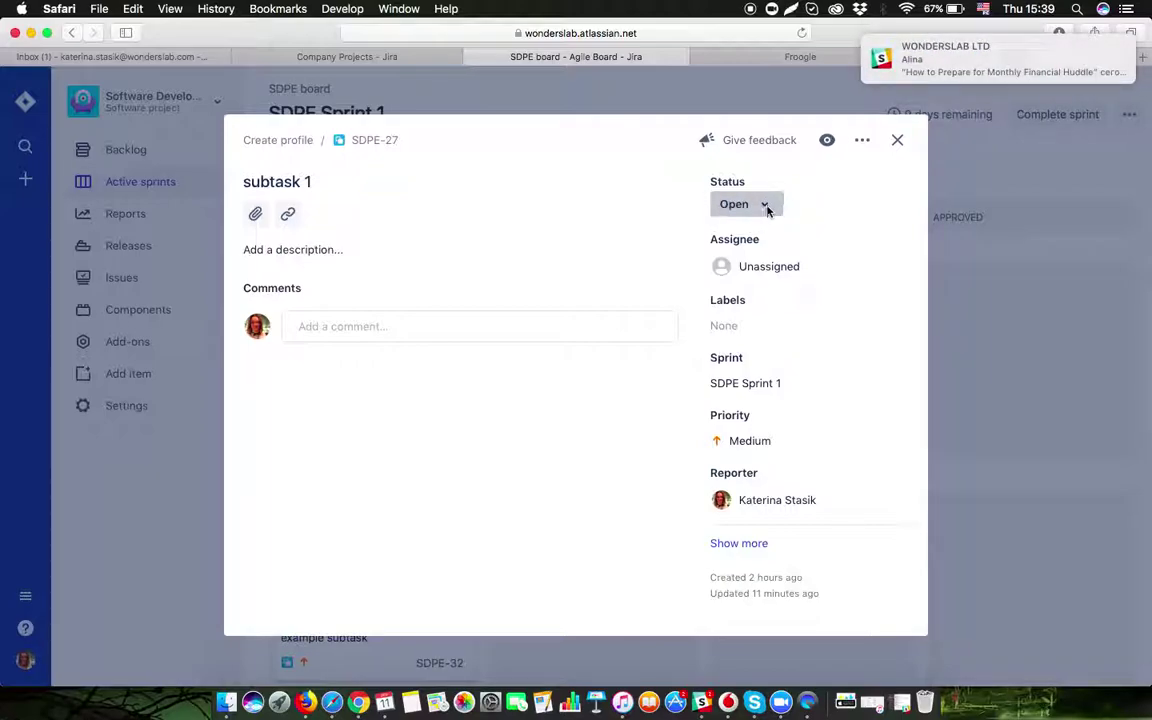
click(767, 208)
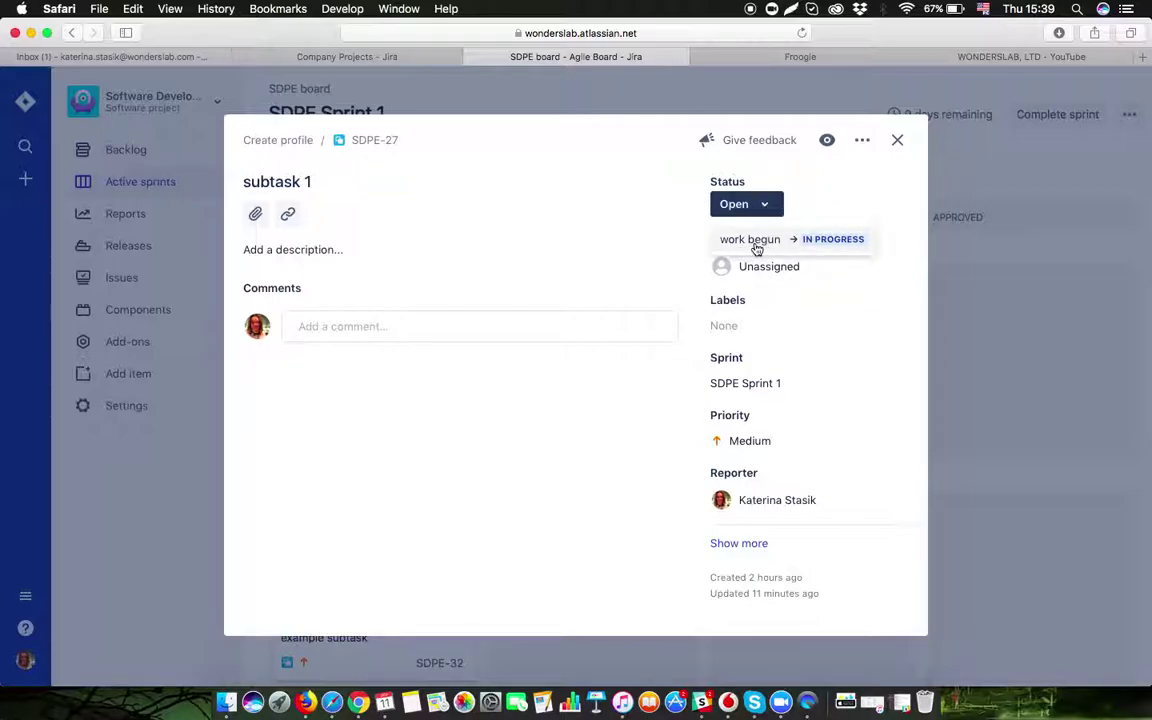
click(757, 249)
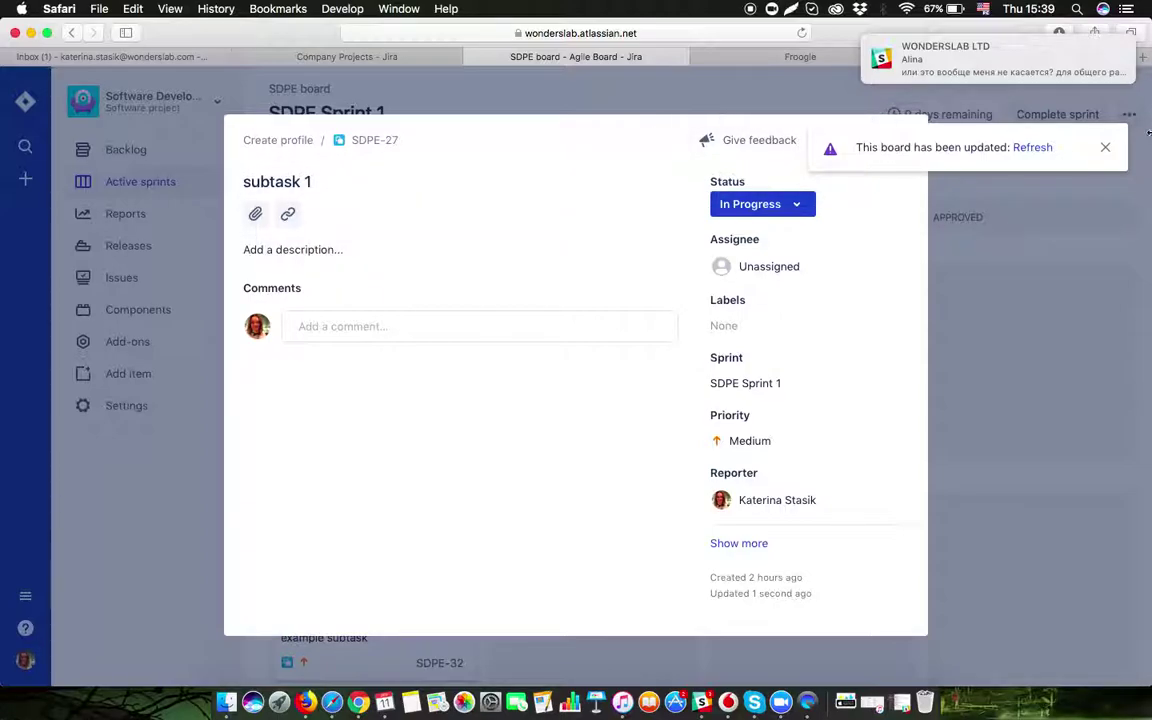
click(1108, 148)
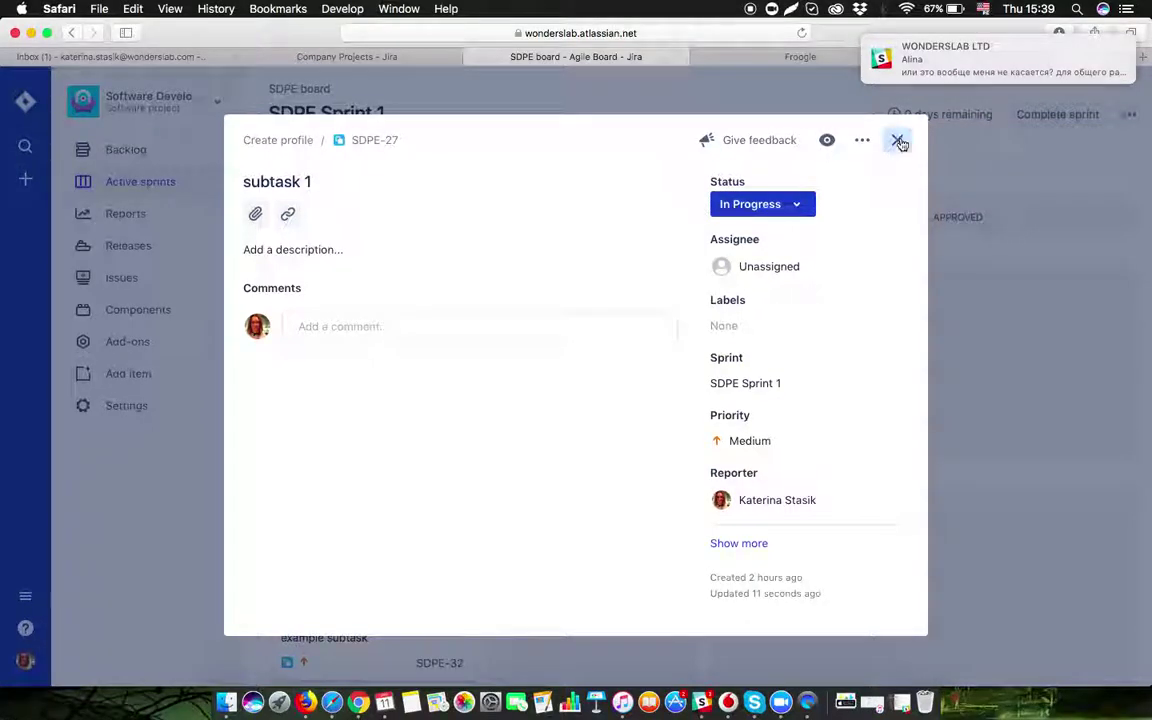
click(897, 139)
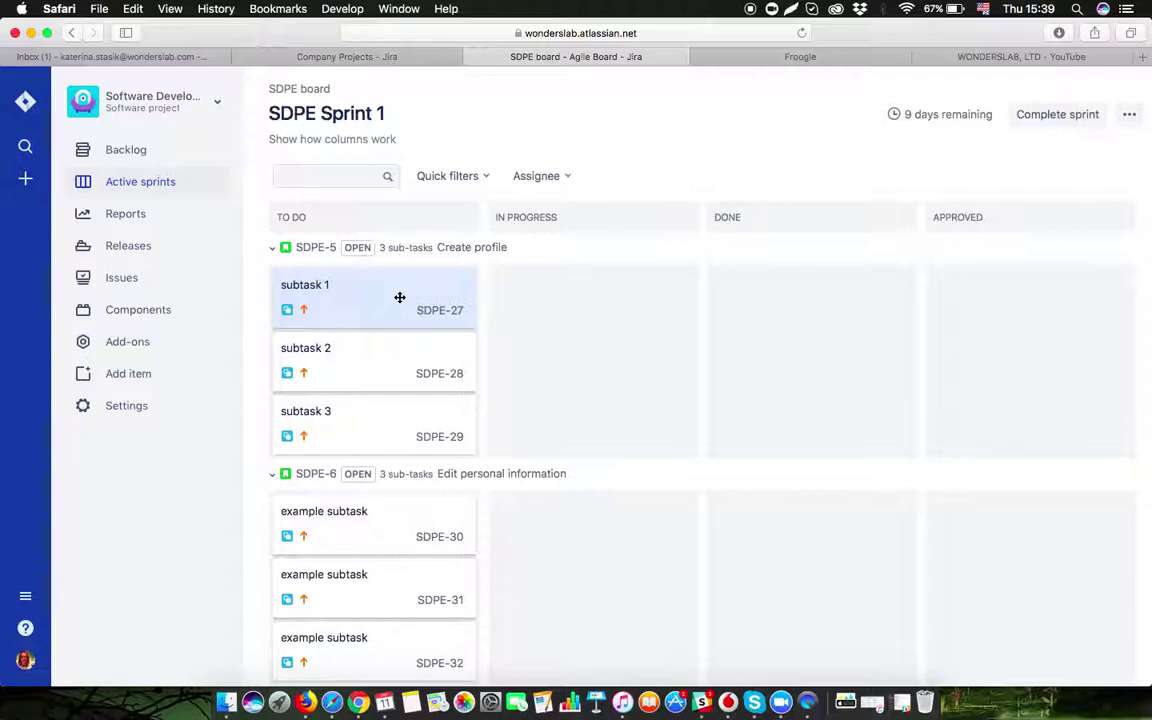
click(801, 33)
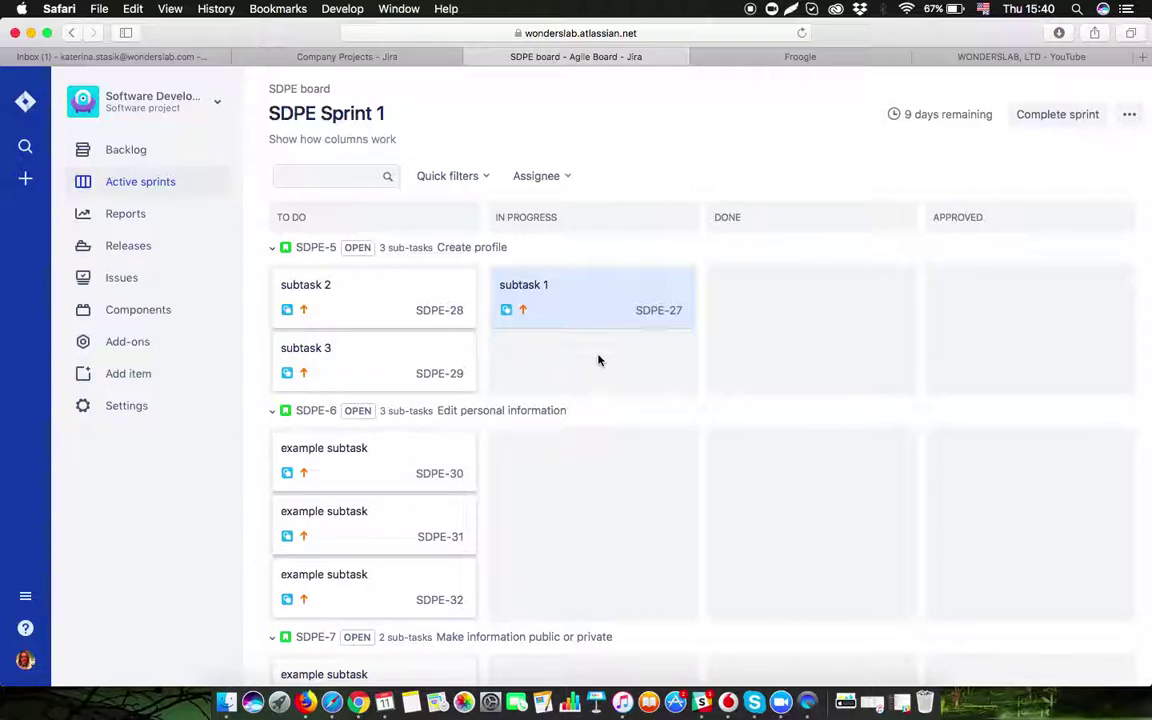
- Try to transition subtask 1 to Testing with "ready for UAT" from its details, and close them
click(602, 298)
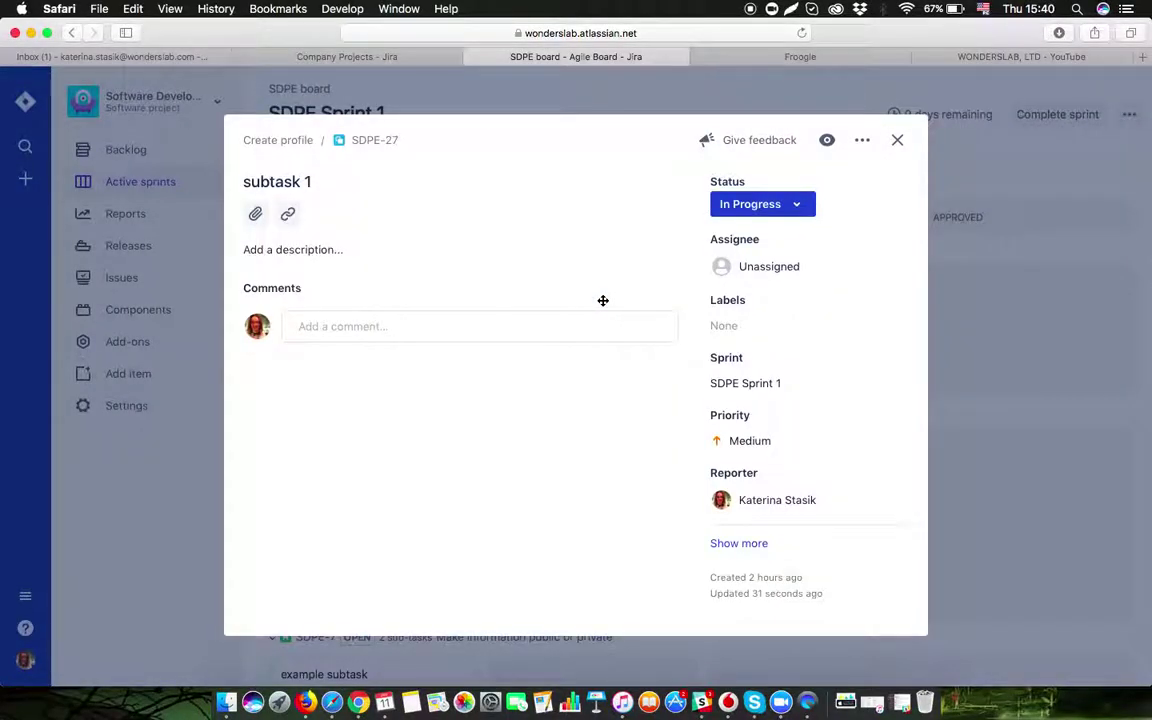
click(799, 205)
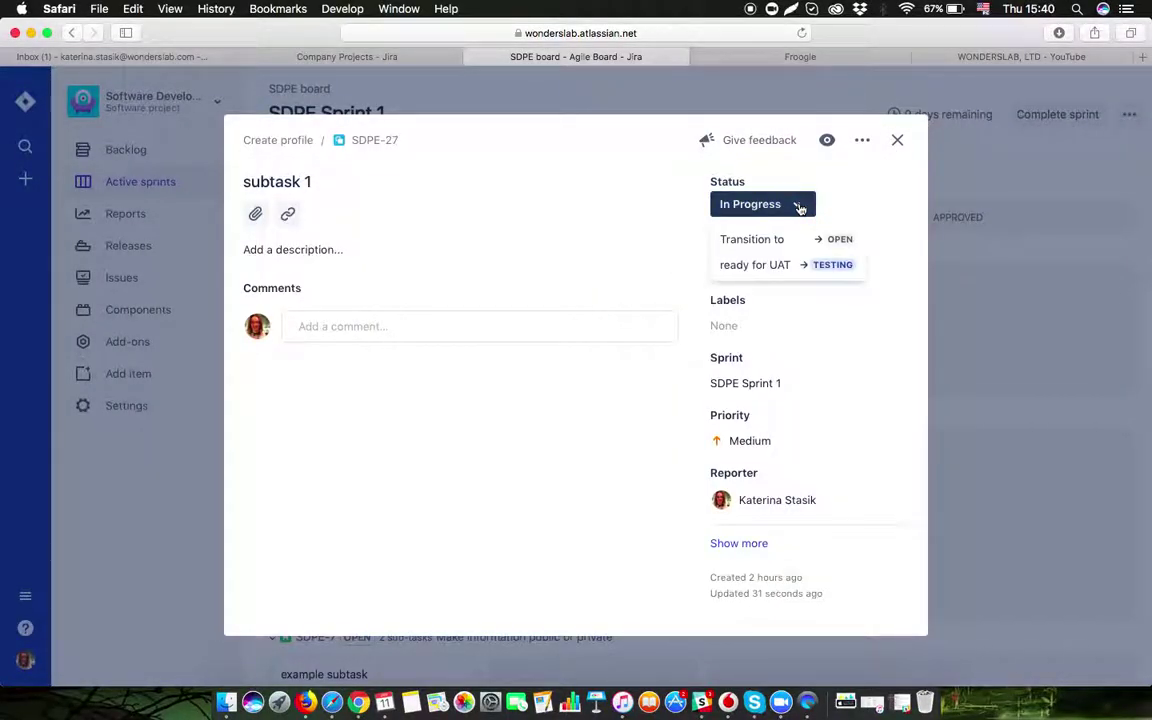
click(758, 268)
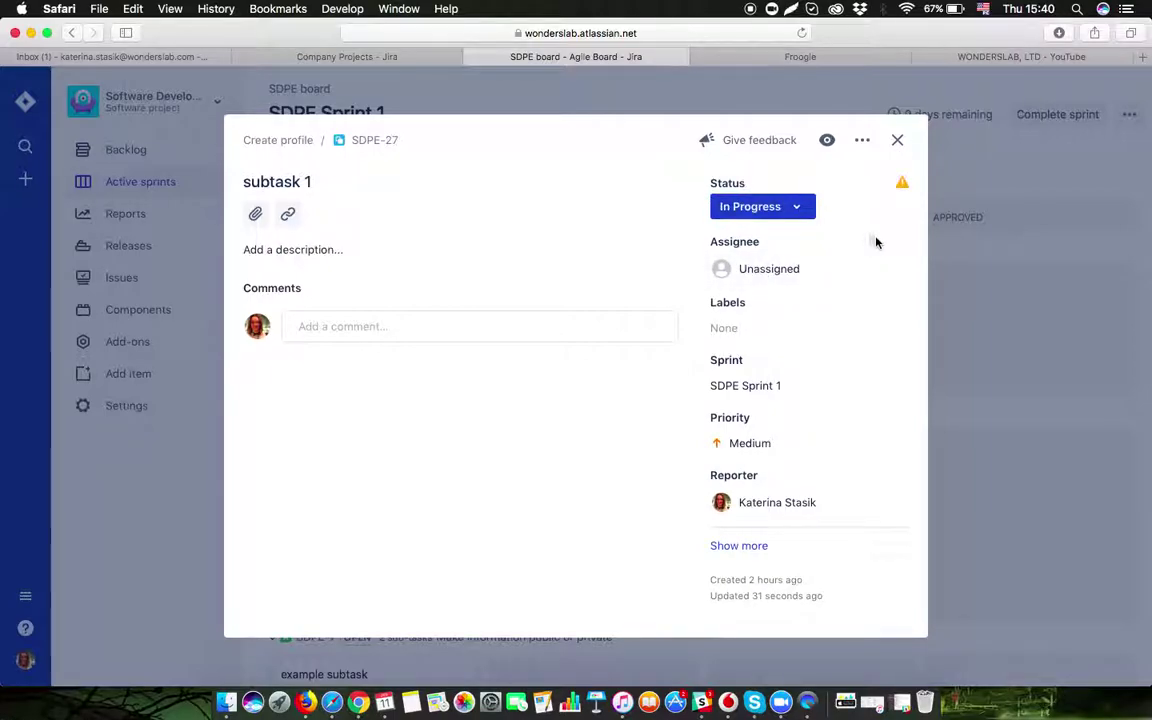
click(897, 142)
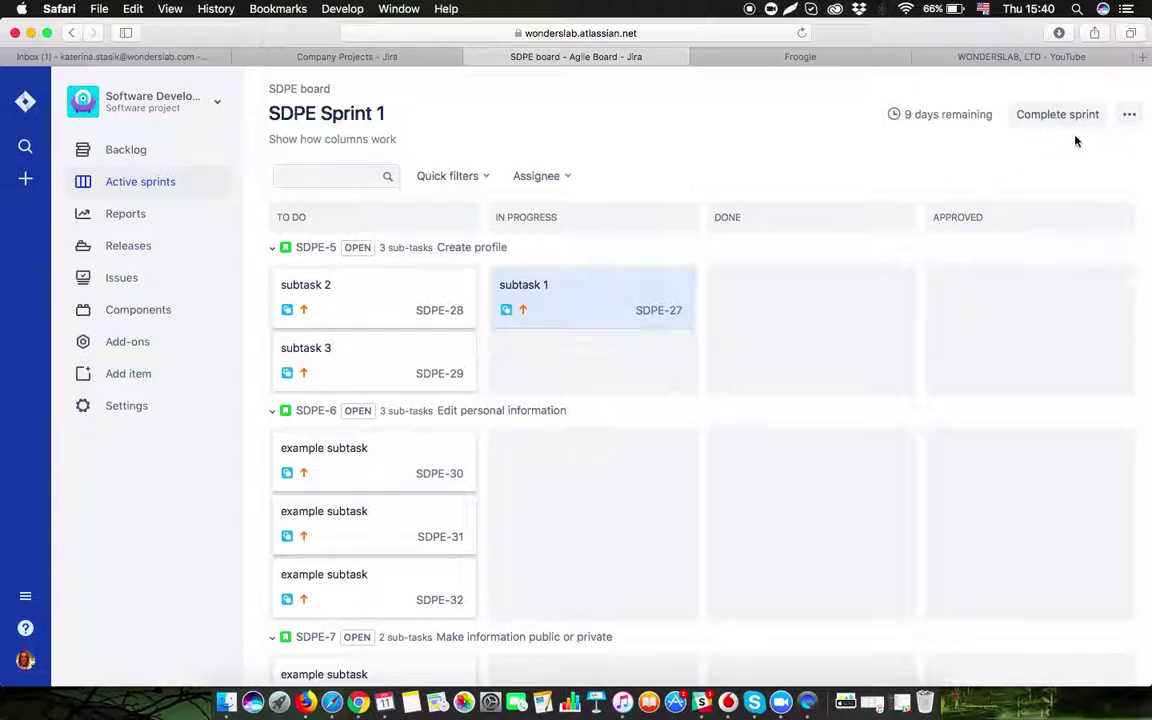
- Check the status-to-column mapping in the board settings again and go back to the sprint board
click(1129, 114)
click(1031, 148)
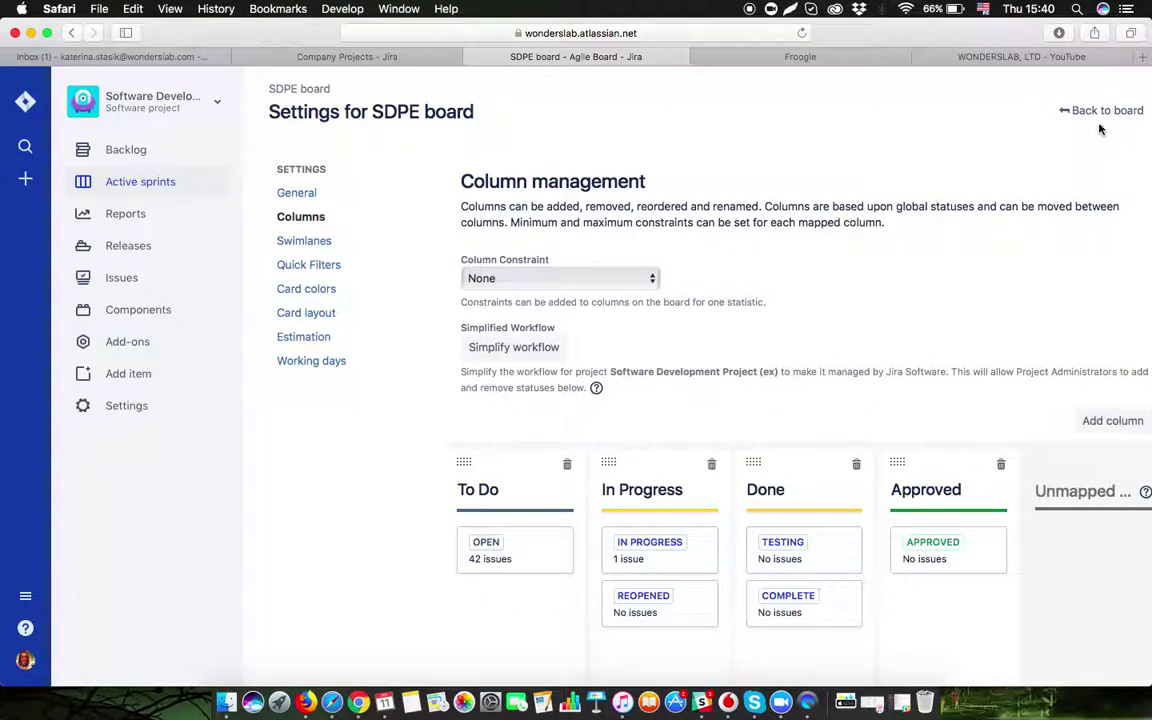
click(1066, 112)
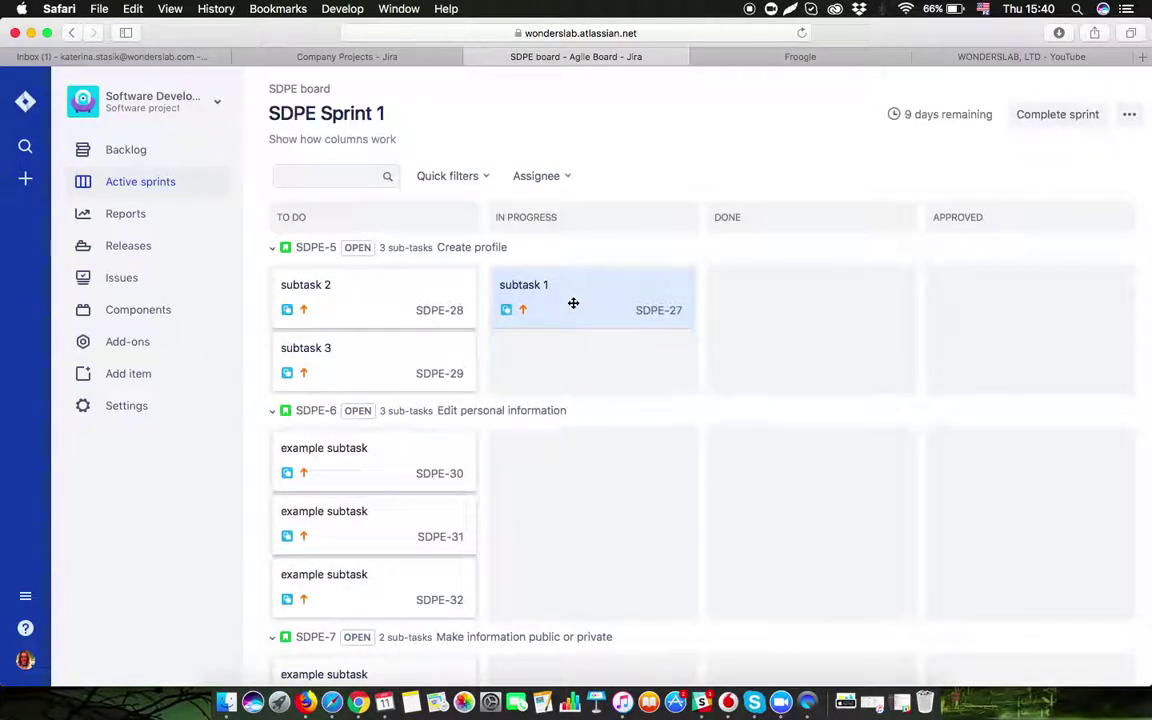
- Try to move subtask 1 to the Done column, and look through its details for a way to log work
drag(573, 303, 758, 298)
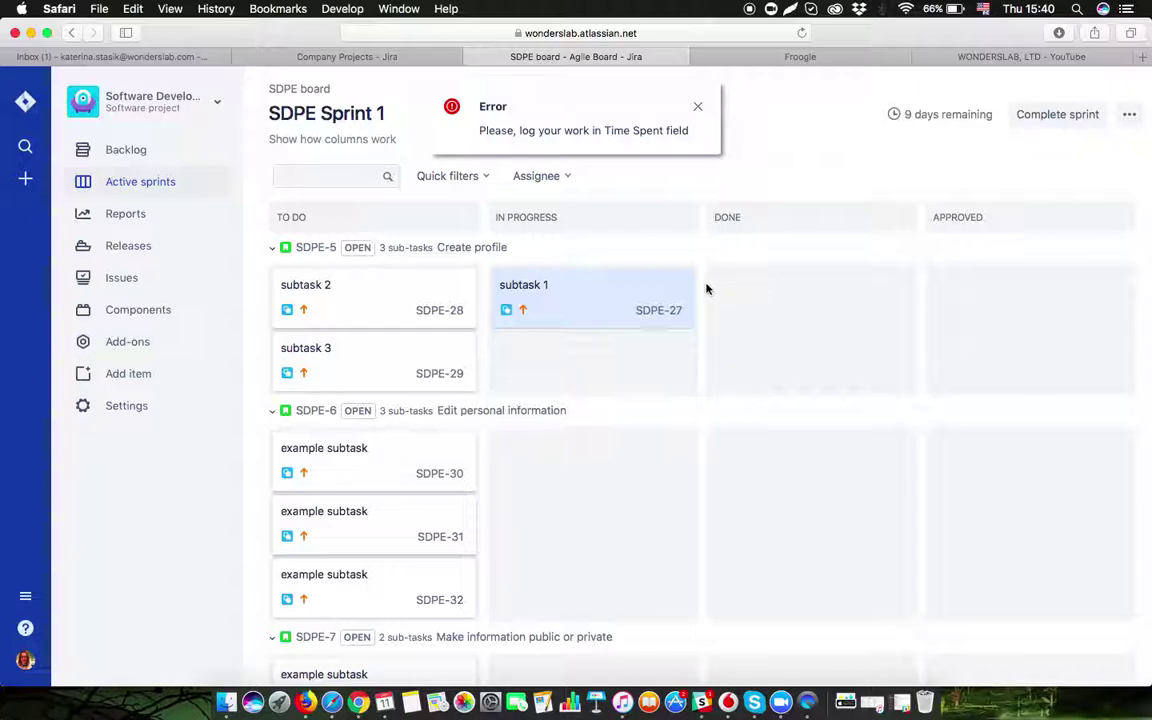
click(592, 311)
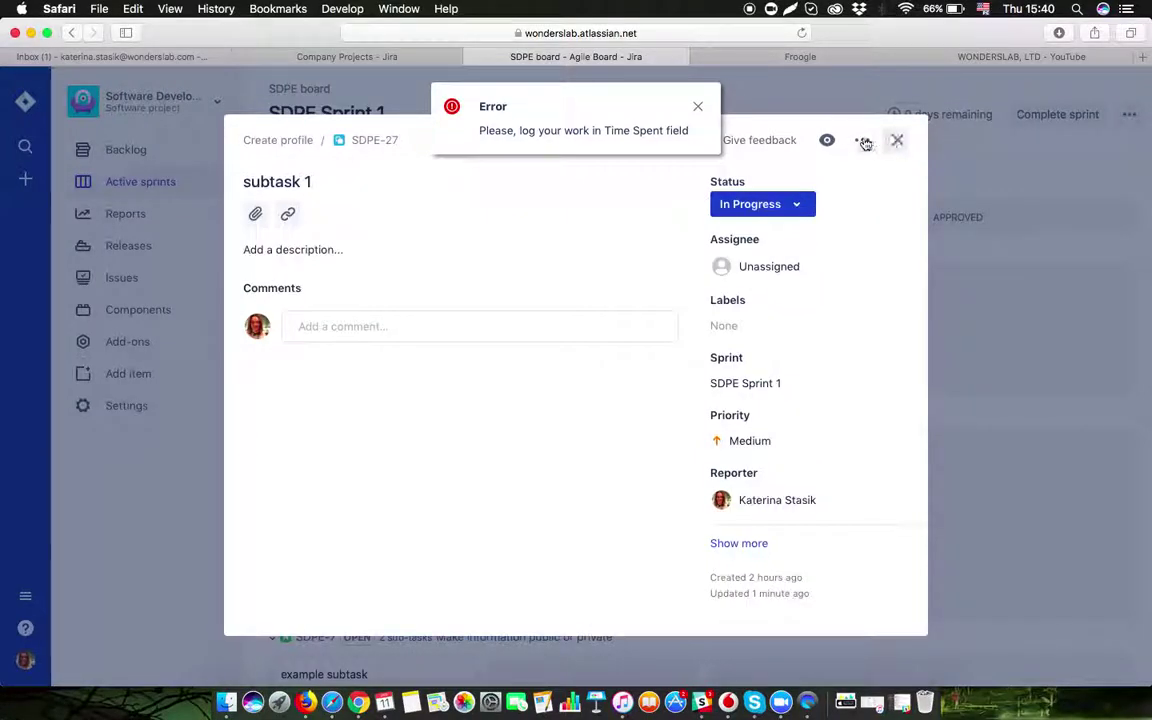
click(862, 141)
click(898, 141)
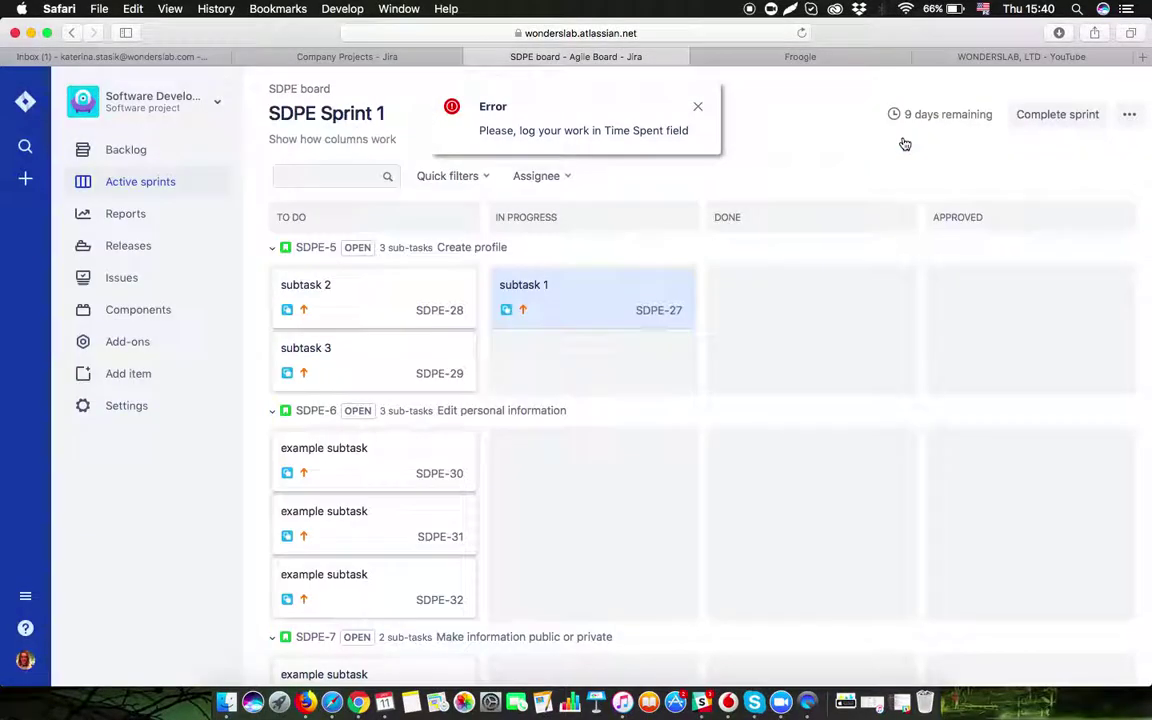
- Open subtask SDPE-27 in a separate browser tab and log 5m of time spent with the remaining estimate adjusted automatically
right_click(659, 315)
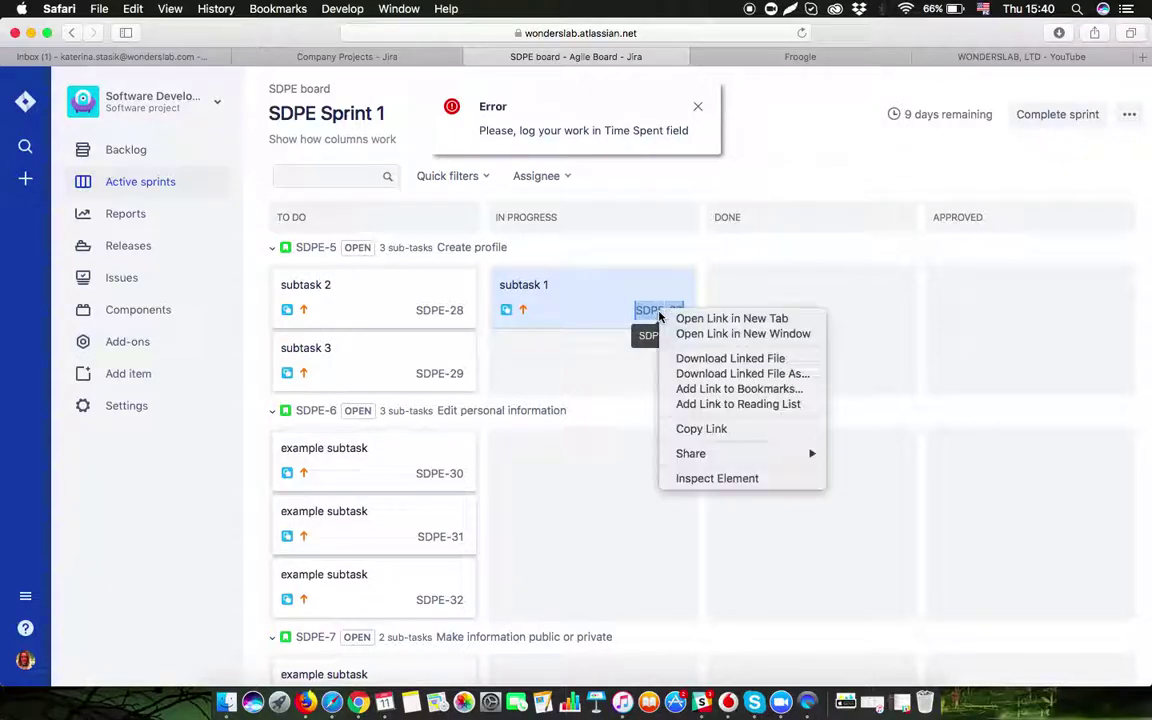
click(697, 268)
click(681, 57)
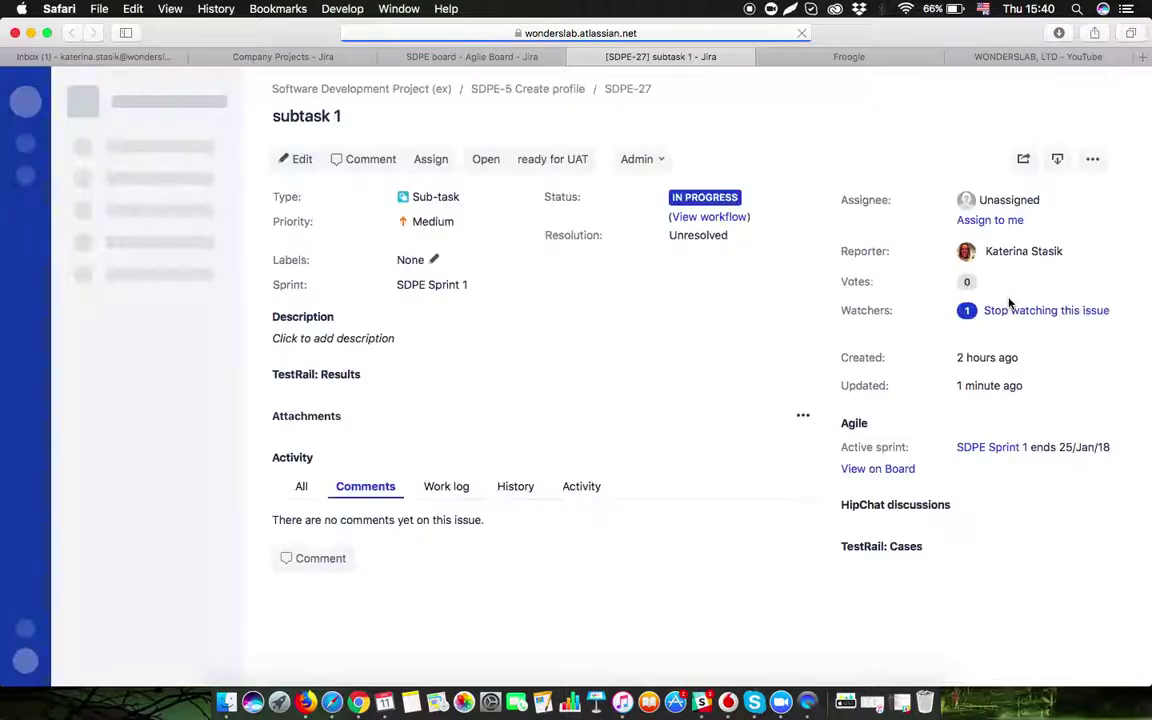
click(1093, 160)
click(1097, 164)
click(1120, 162)
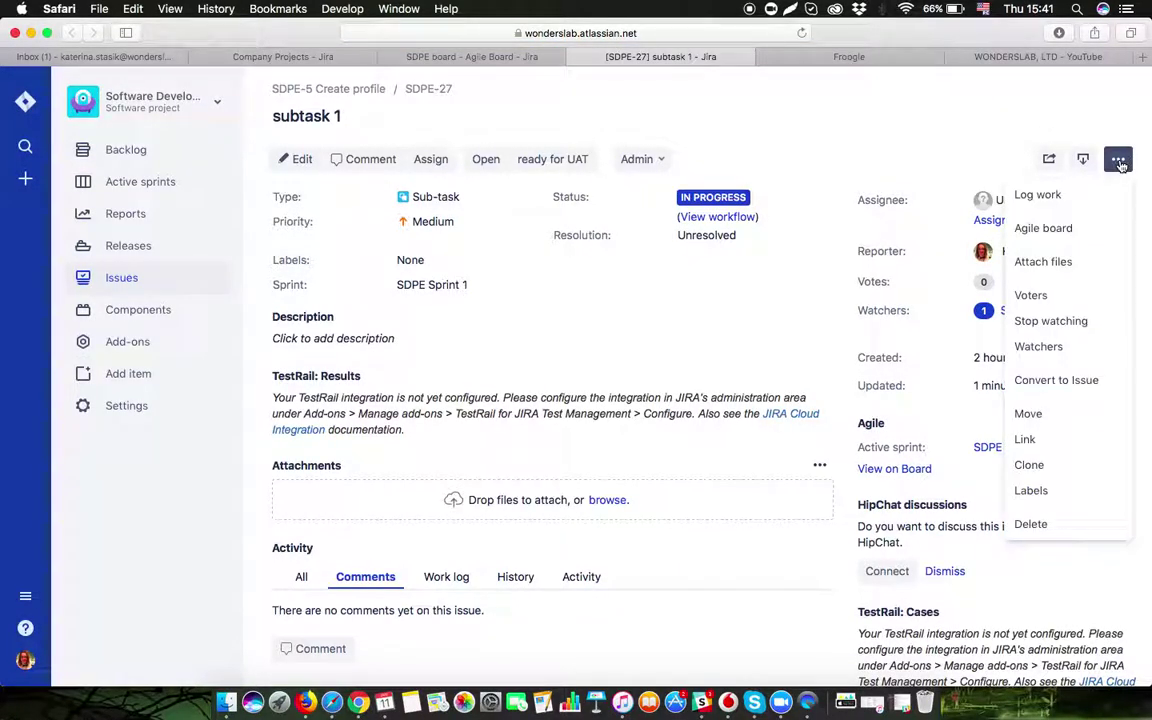
click(1097, 194)
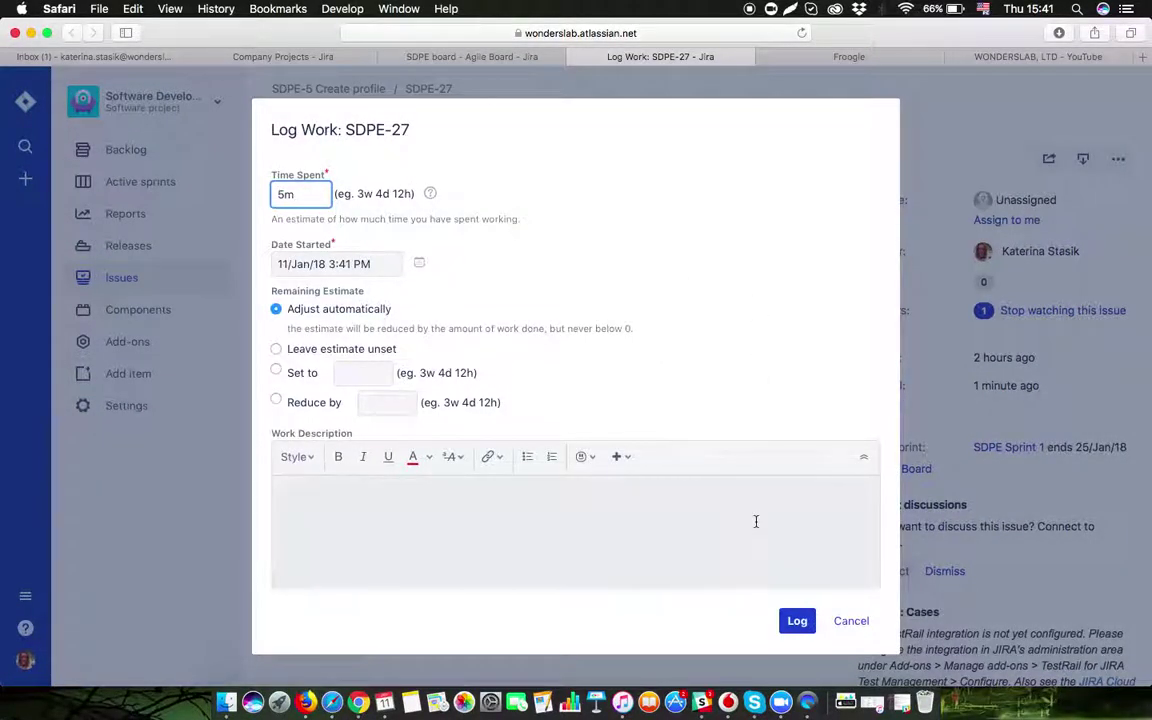
click(797, 621)
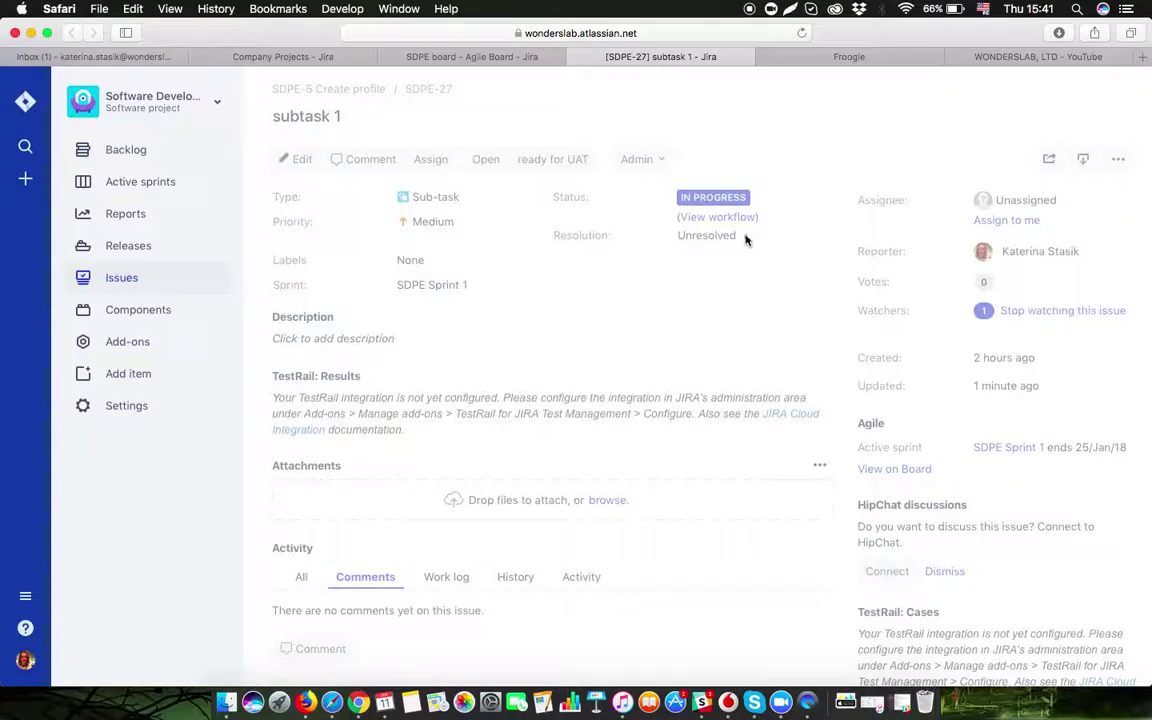
- Transition subtask 1 to Testing with "ready for UAT", close its tab and dismiss the error on the sprint board
click(554, 160)
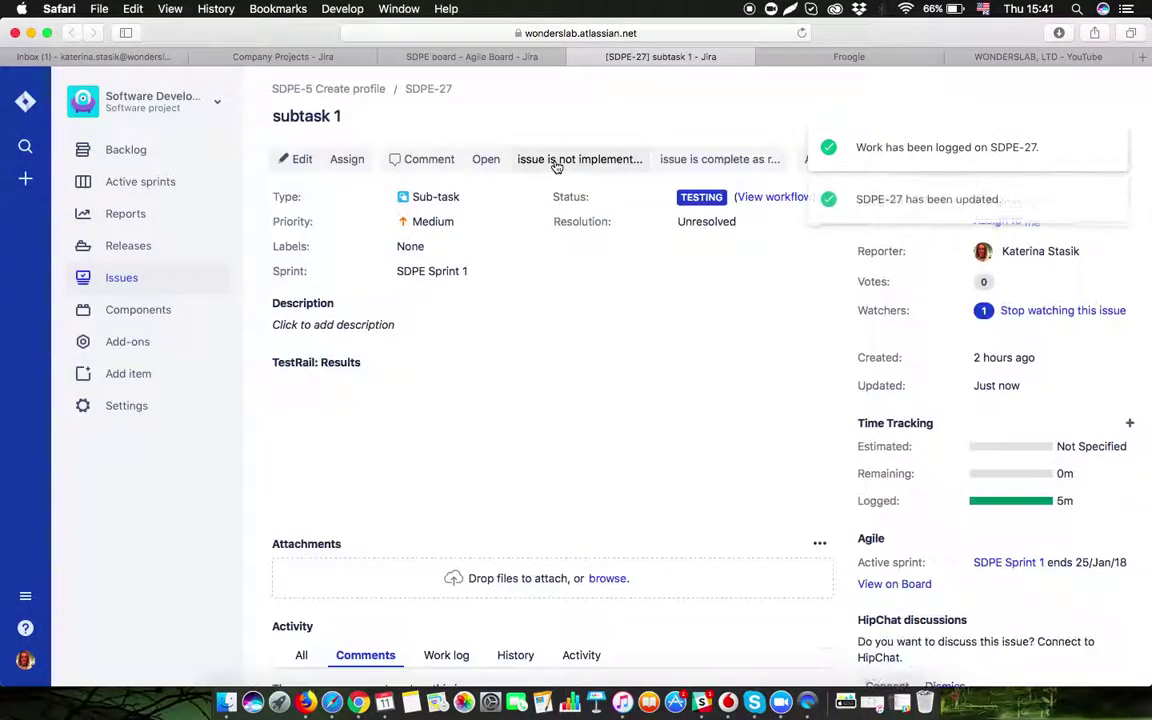
key(super+w)
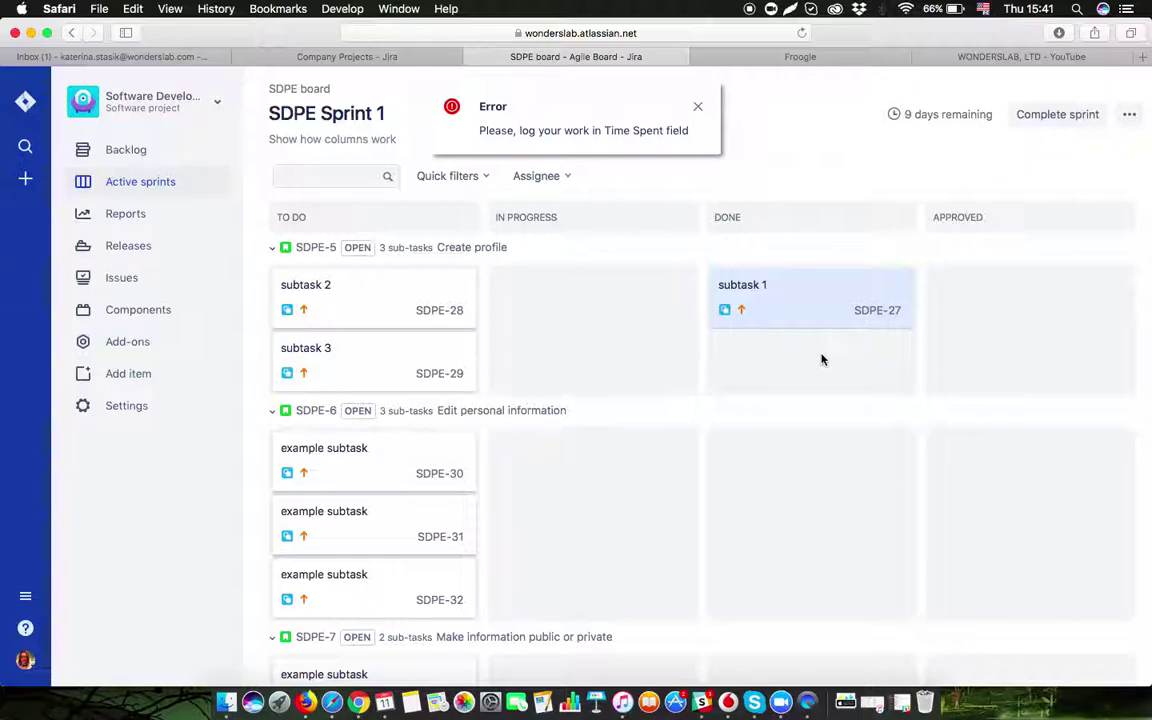
click(698, 108)
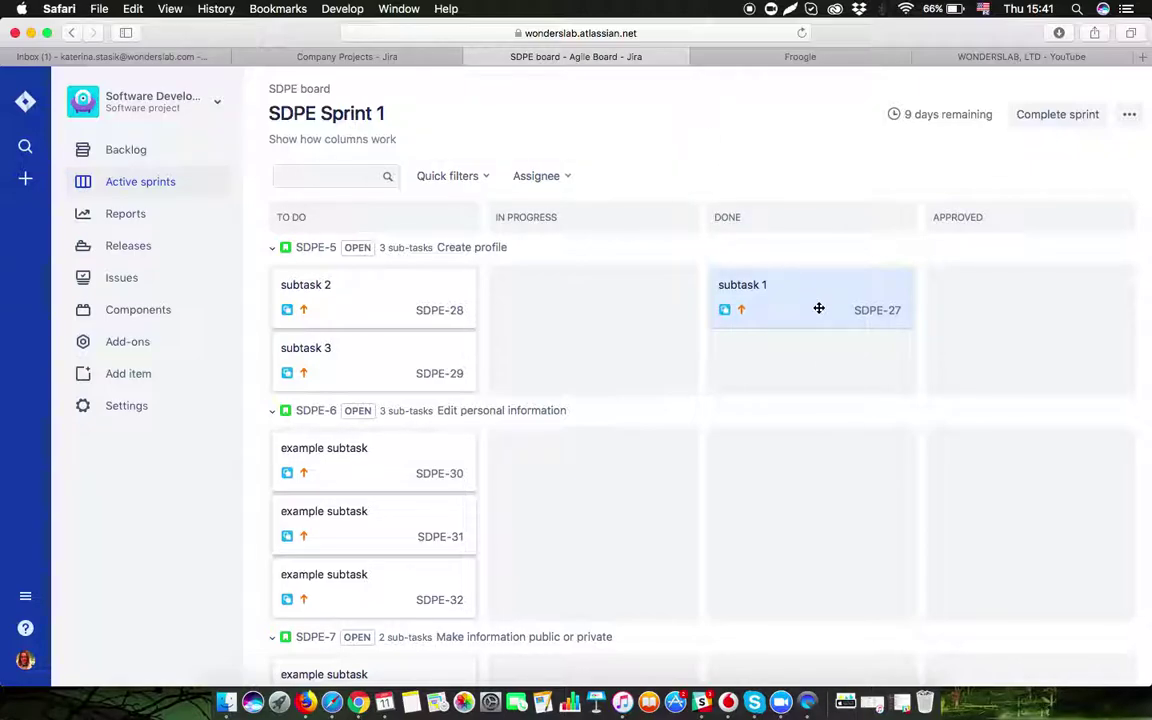
- Transition subtask 1 to Reopened with the "issue is not implemented as required" option, close its details and refresh the sprint board
click(827, 300)
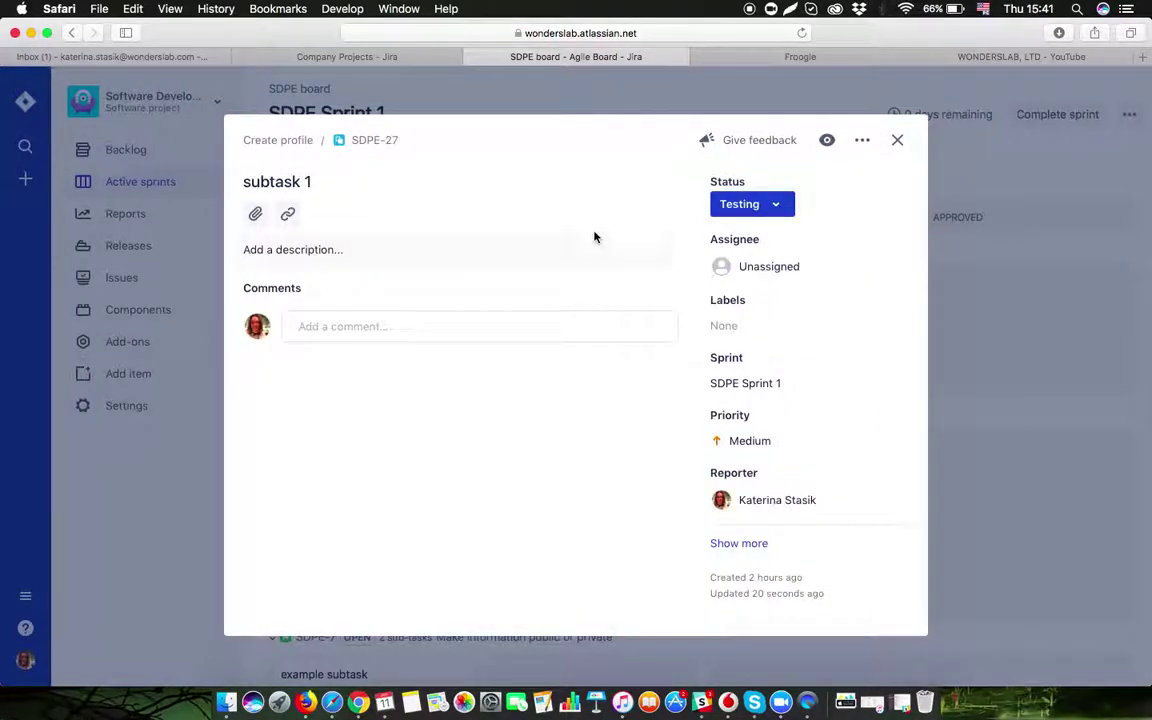
click(783, 205)
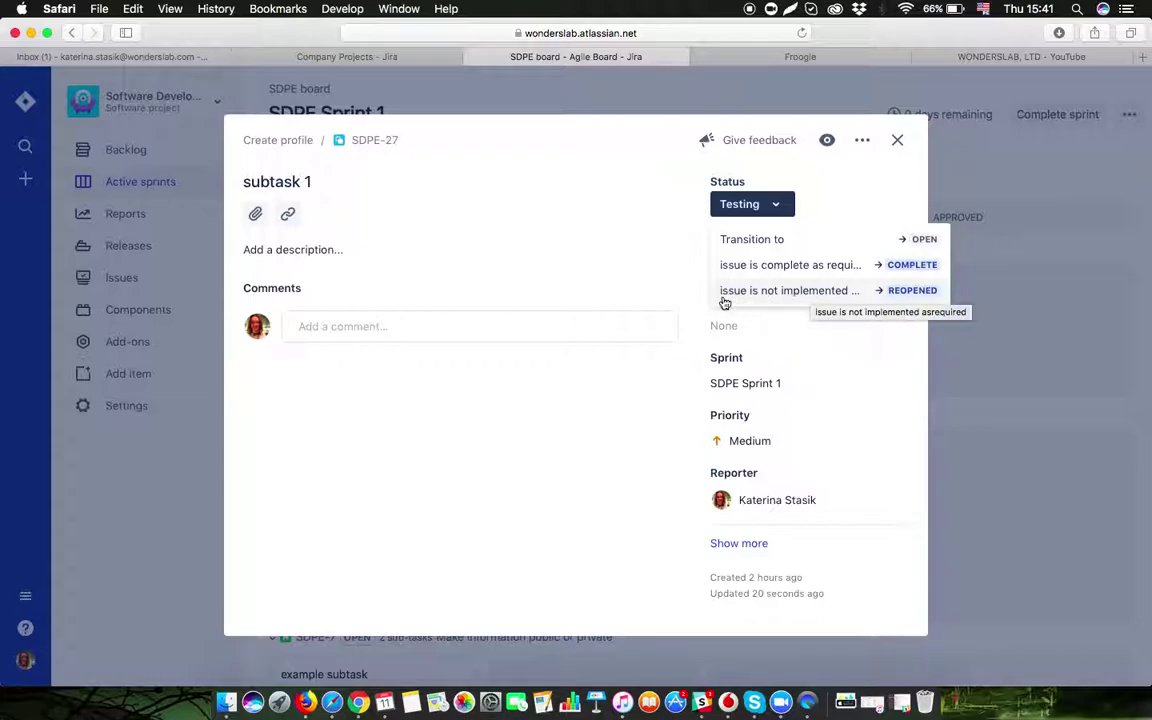
click(818, 293)
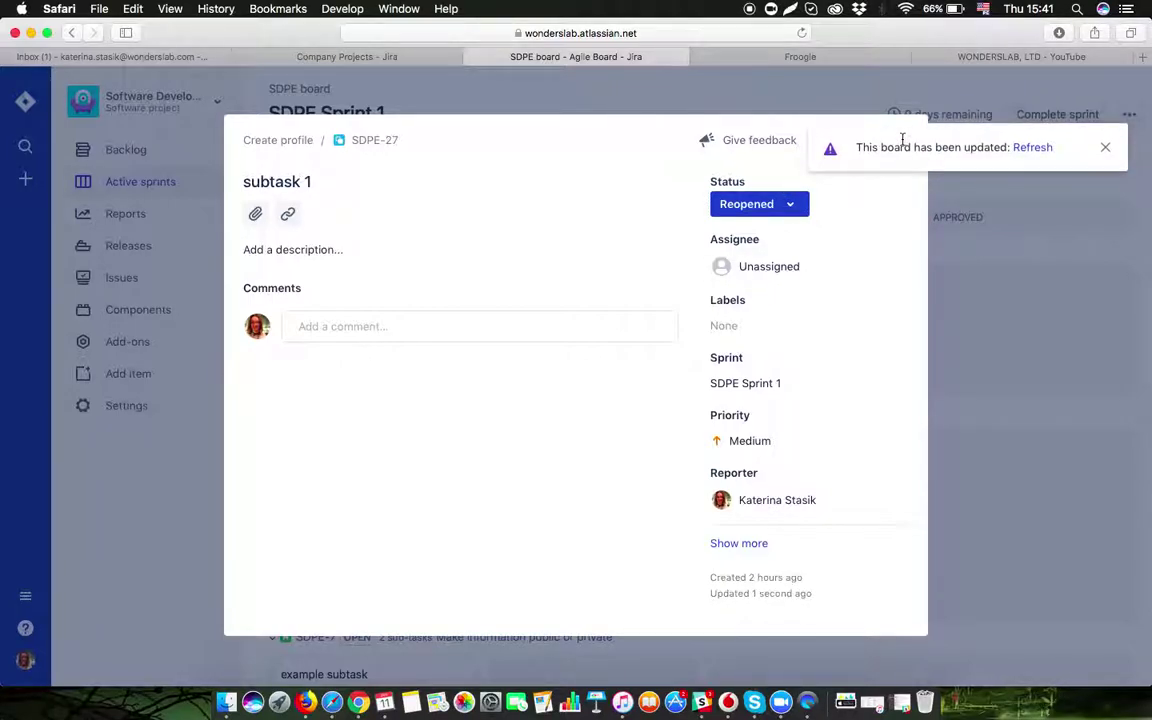
click(1106, 147)
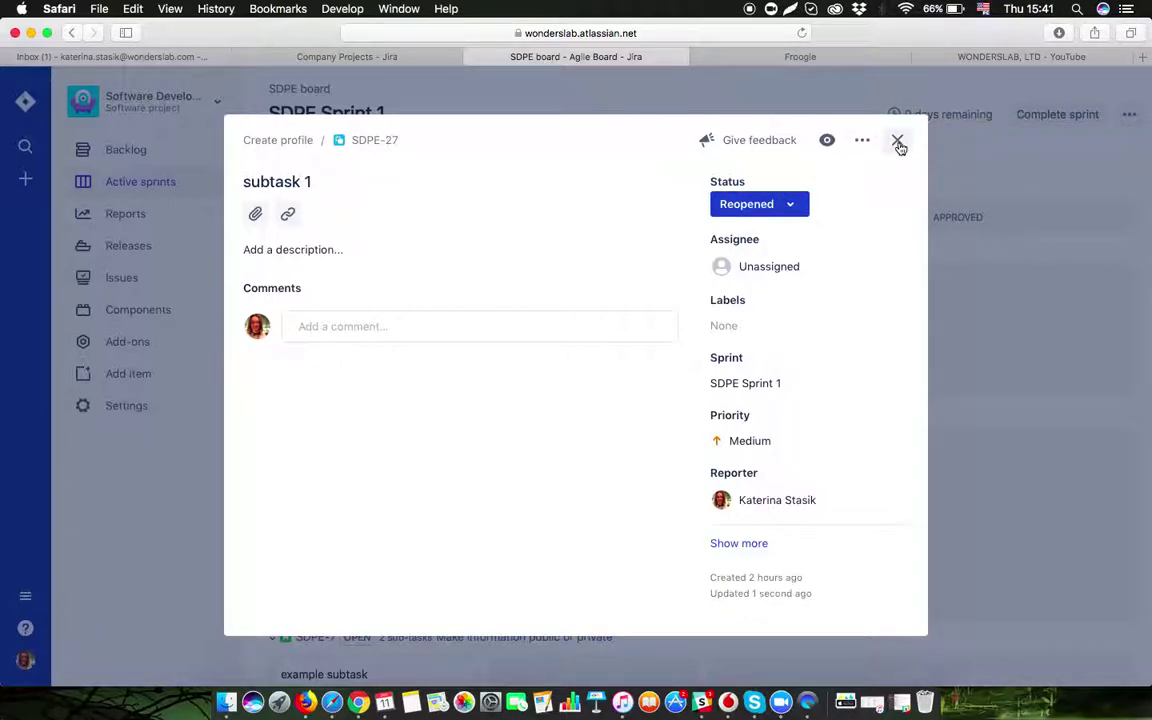
click(900, 146)
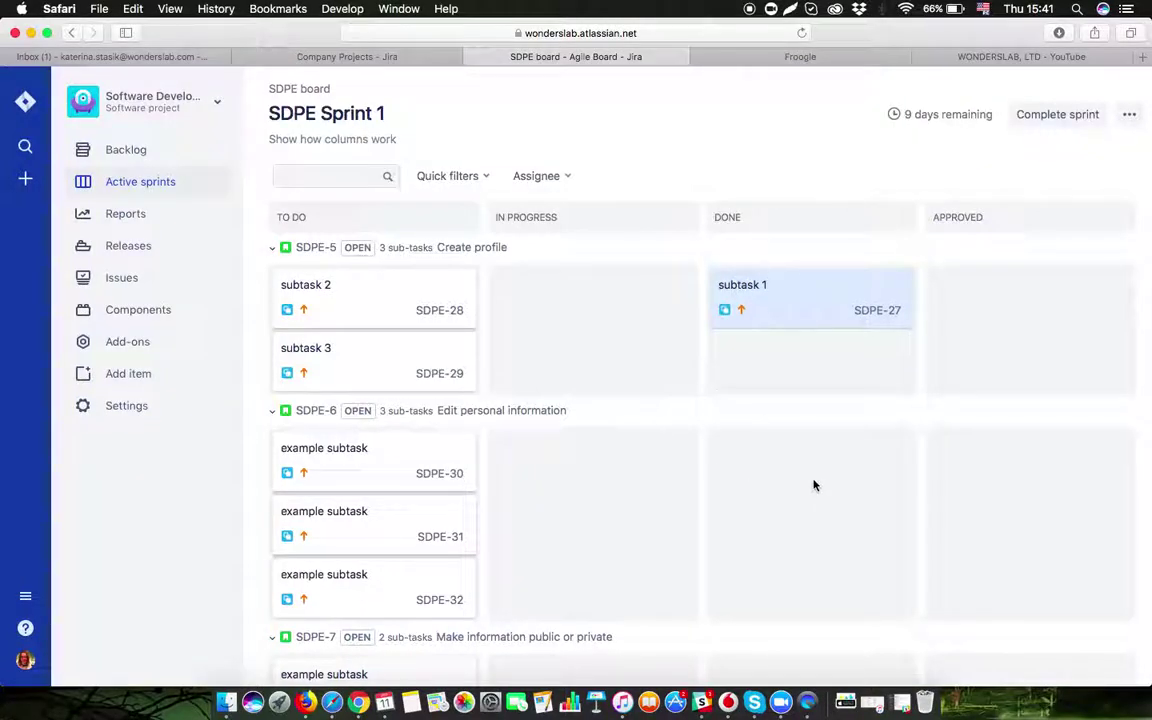
click(801, 33)
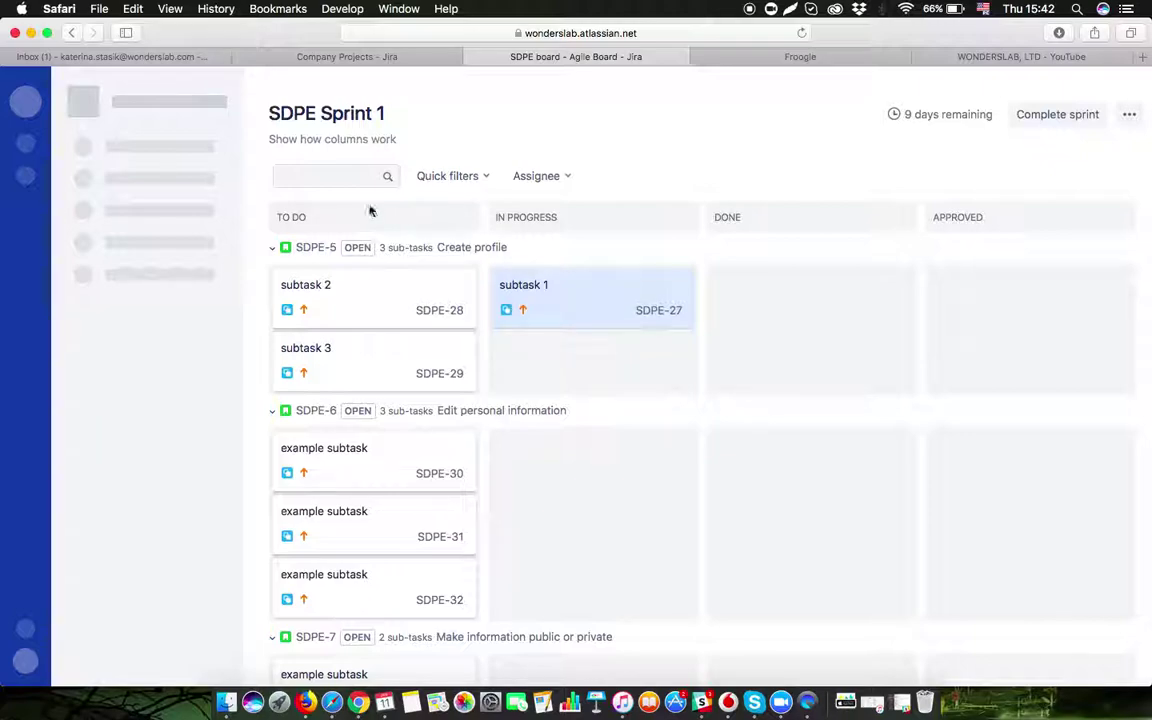
- Open subtask SDPE-27 in a separate browser tab and log another 10m of time spent with the remaining estimate adjusted automatically
right_click(659, 312)
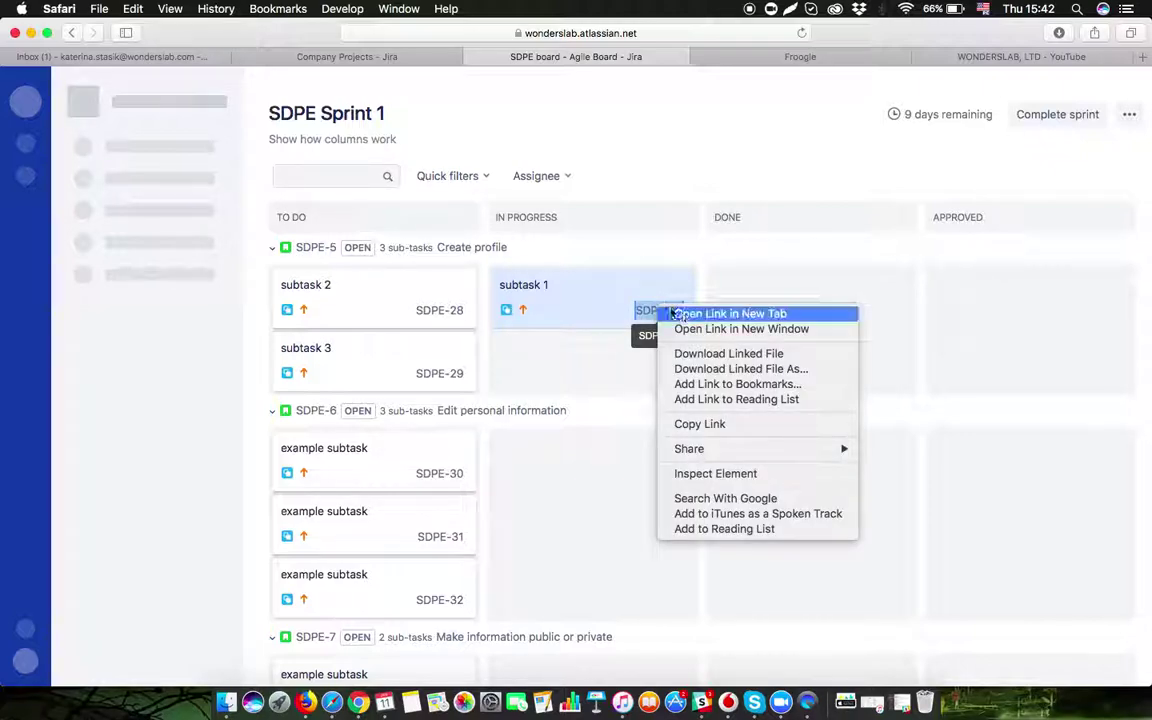
click(700, 312)
click(663, 57)
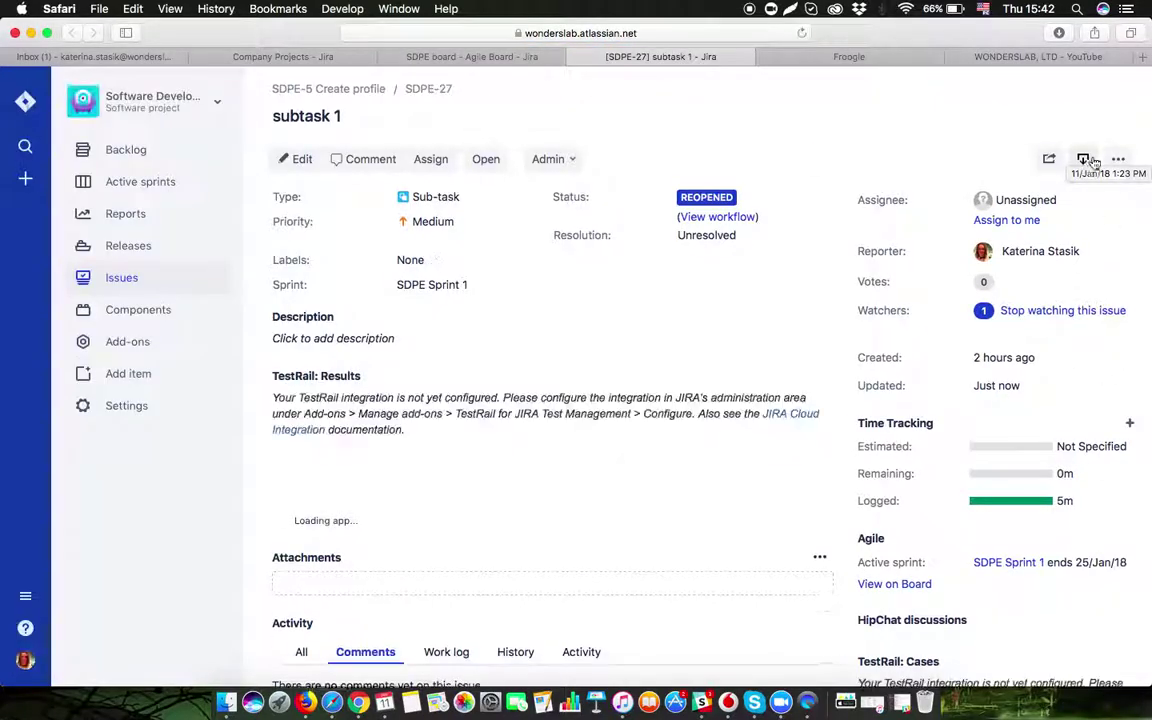
click(1118, 159)
click(1089, 202)
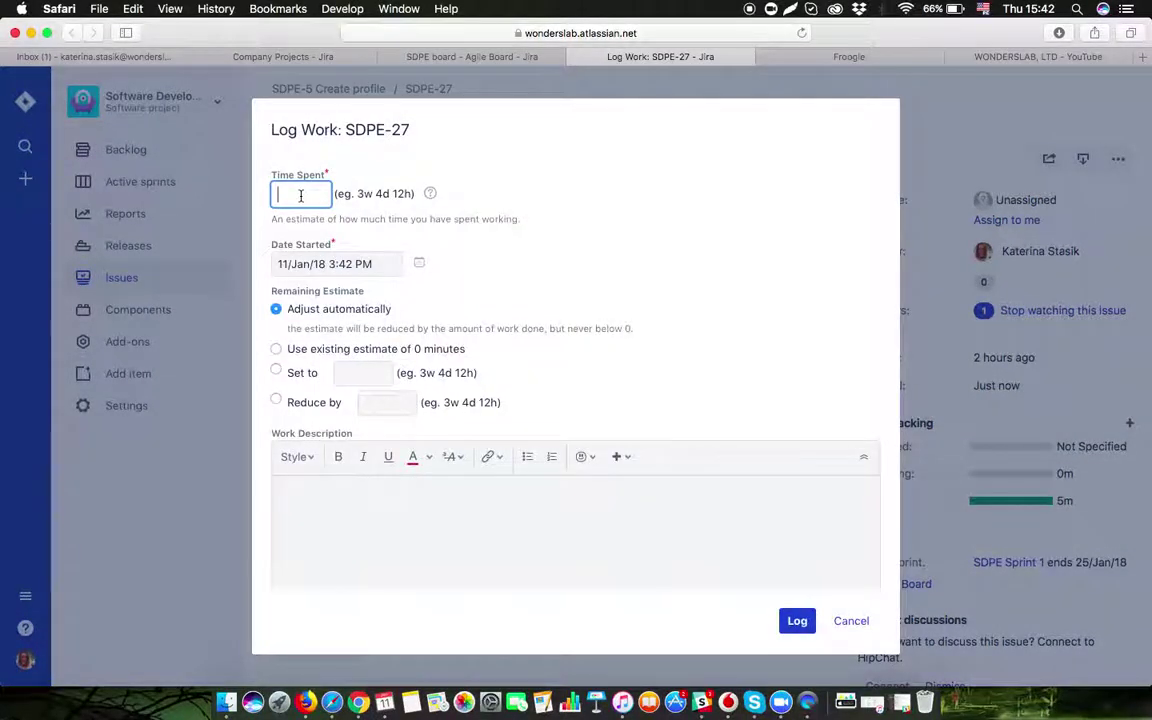
click(797, 622)
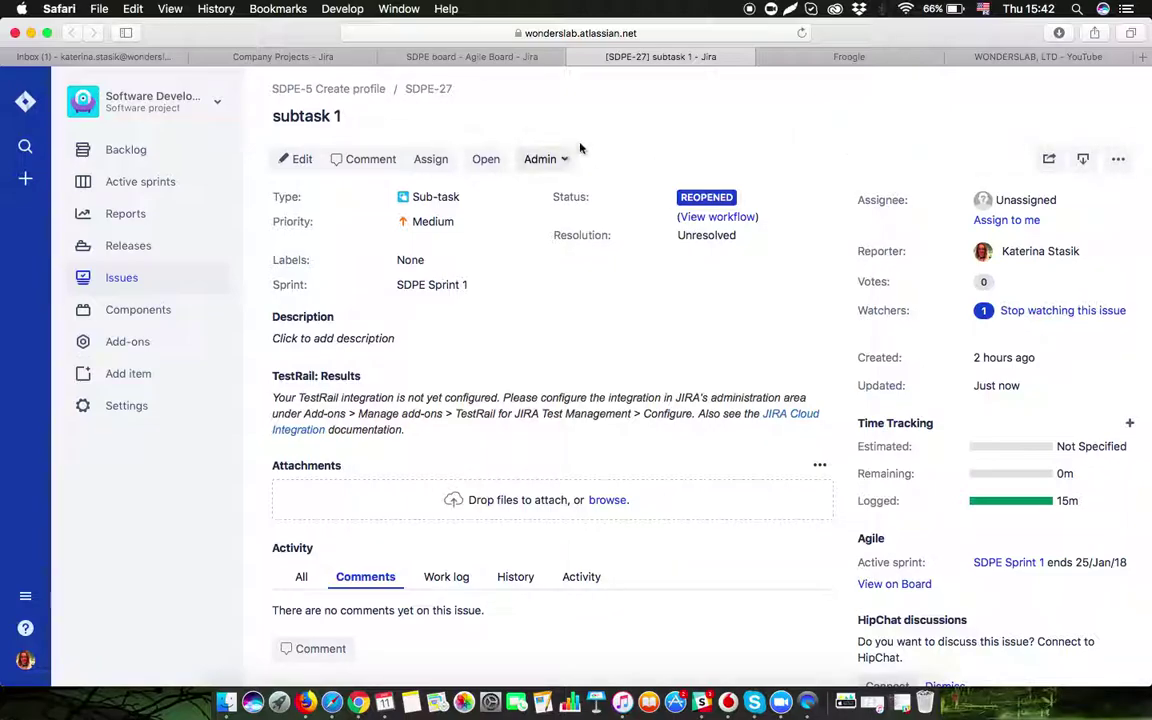
- Return to the sprint board, try to move subtask 1 to the Done column, and dismiss the error
click(572, 57)
drag(597, 314, 805, 298)
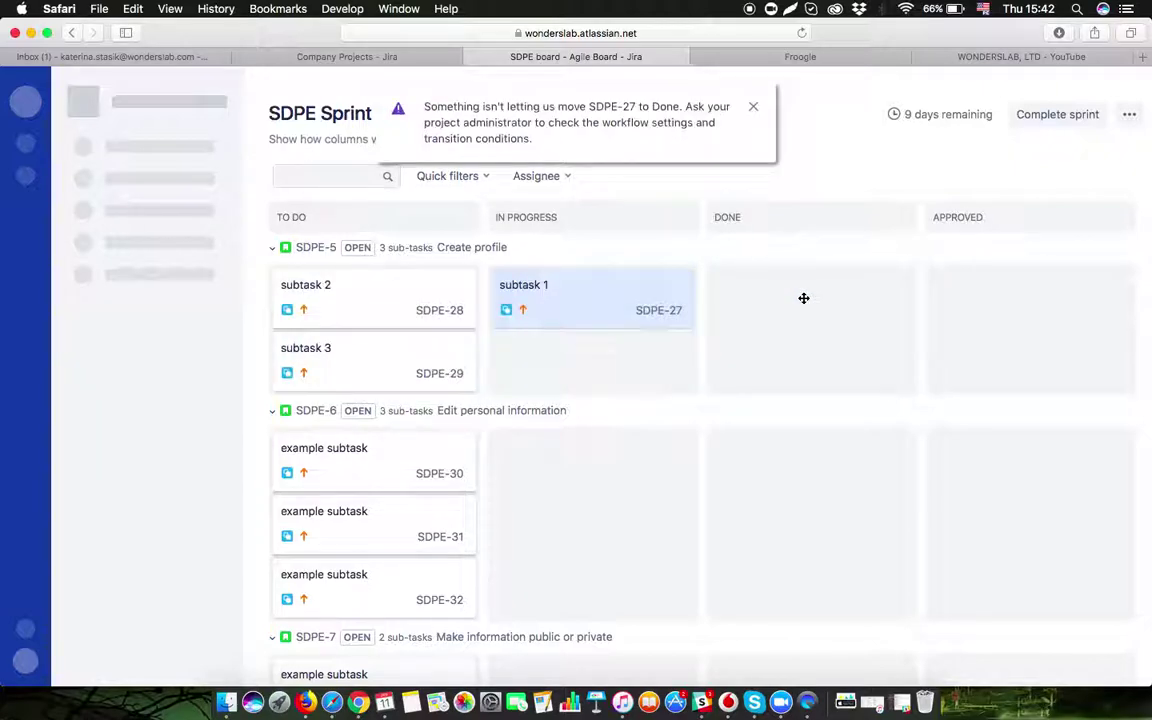
click(754, 107)
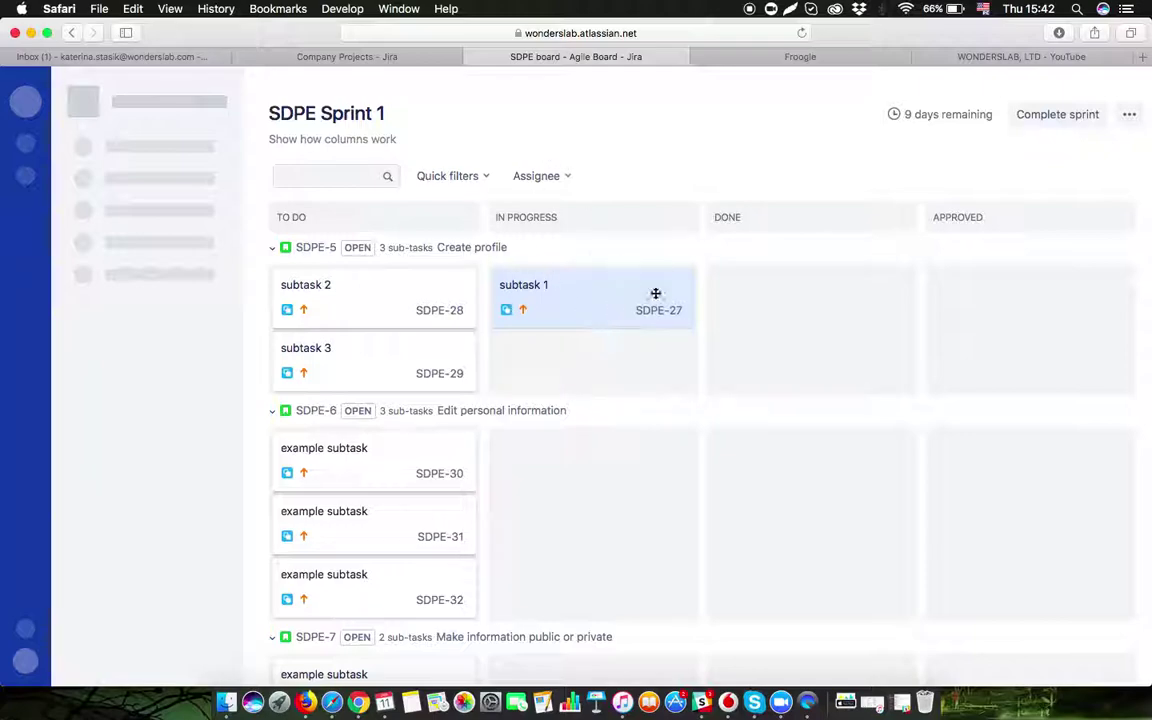
- Move subtask 3 from To Do to In Progress and open its issue SDPE-29 in a separate browser tab
drag(374, 363, 597, 355)
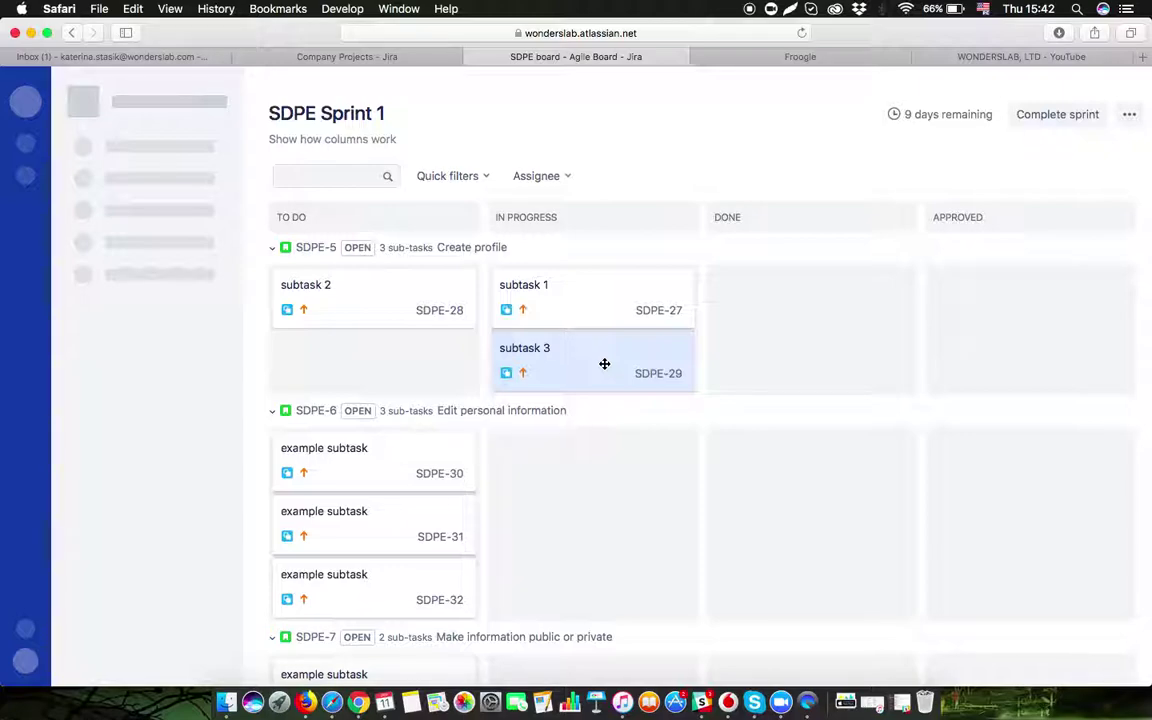
right_click(660, 374)
click(694, 380)
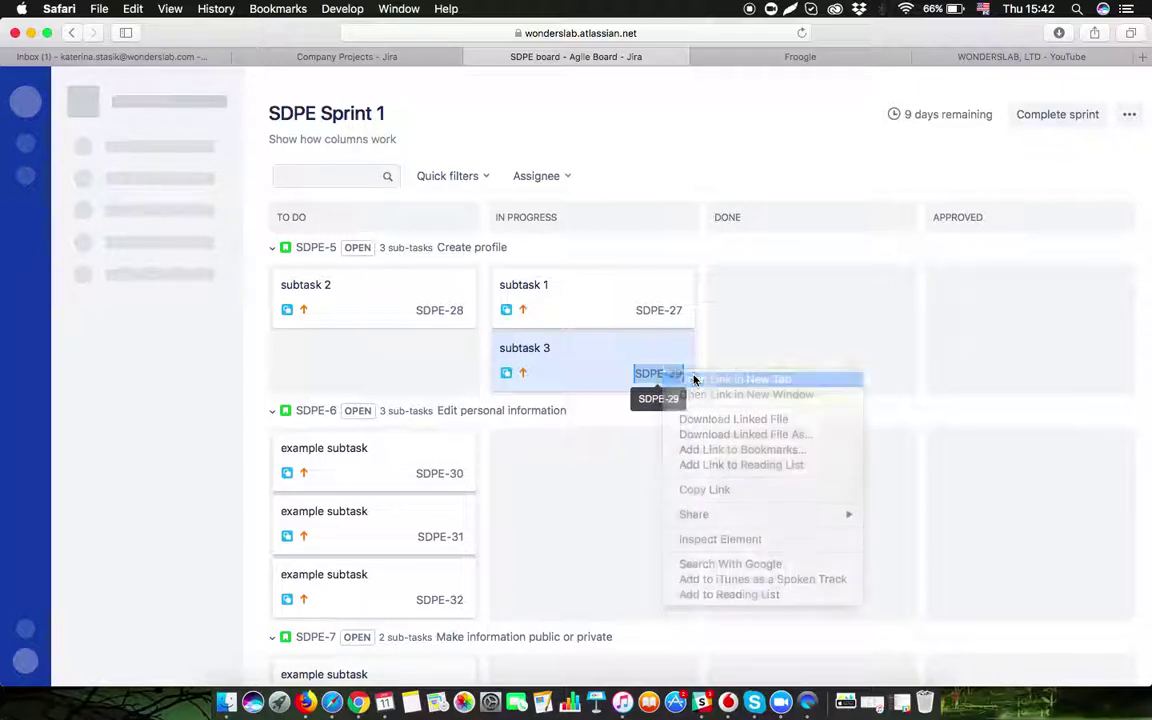
click(666, 55)
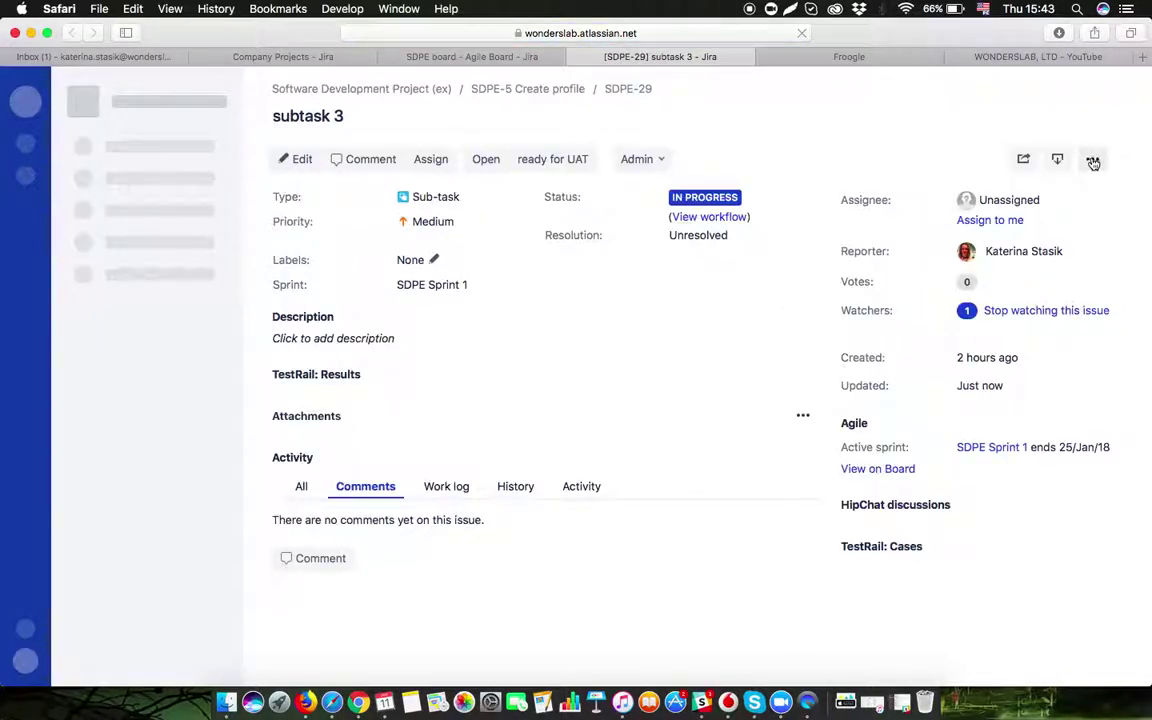
- Log 5m of time spent on SDPE-29 with the remaining estimate adjusted automatically
click(1093, 163)
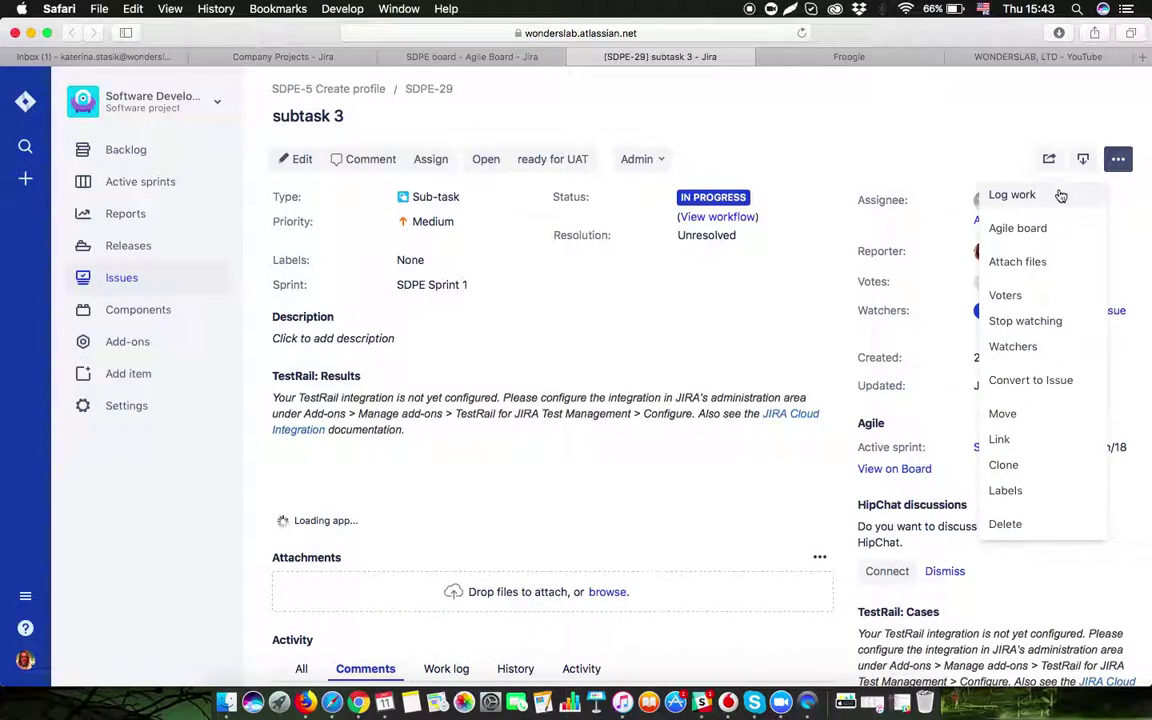
click(1060, 195)
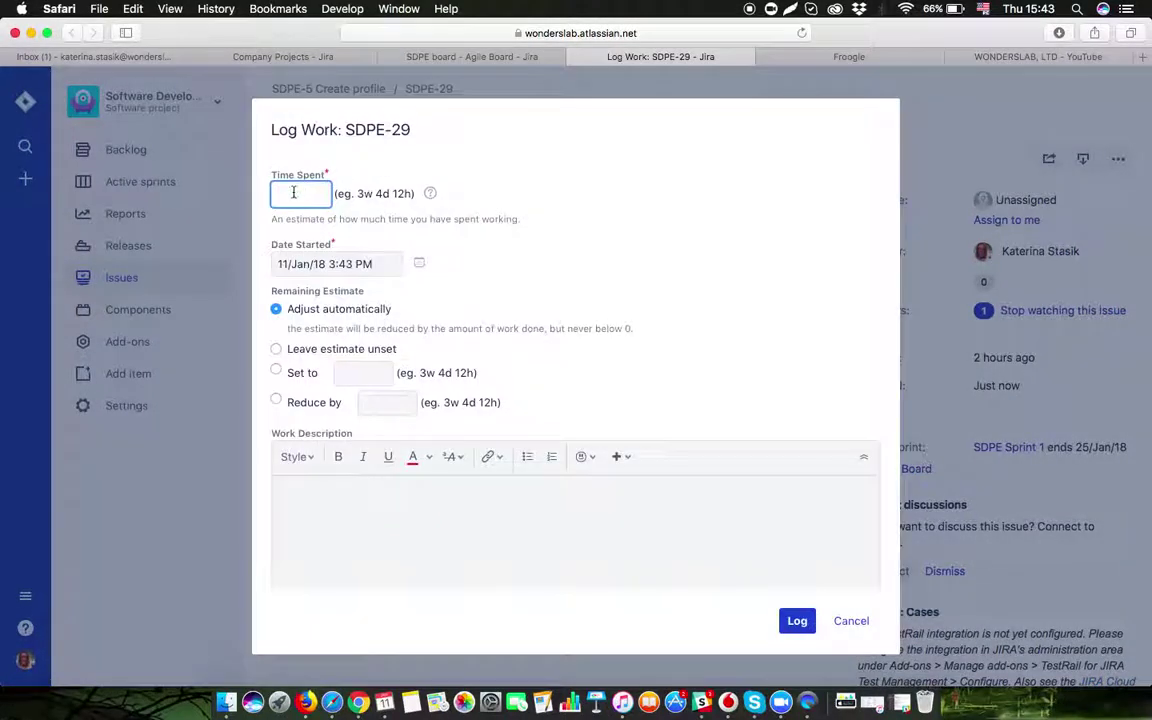
text(5m)
click(797, 621)
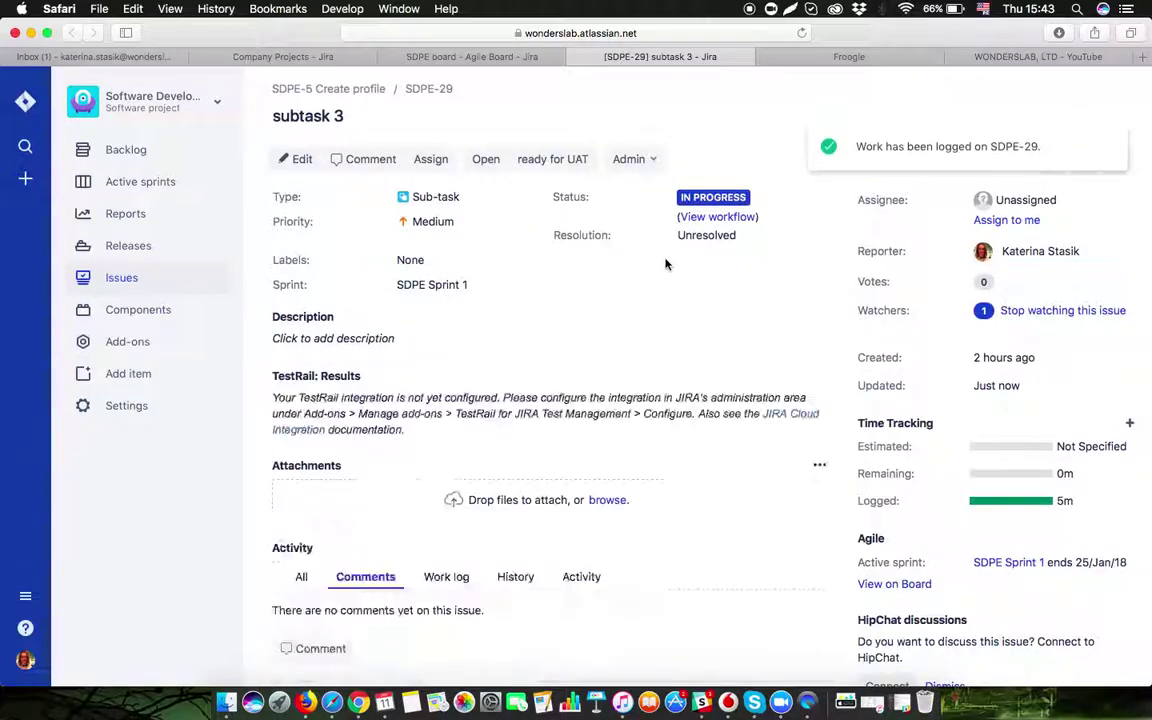
- Transition subtask 3 to Testing with "ready for UAT", close its tab and refresh the sprint board
click(555, 162)
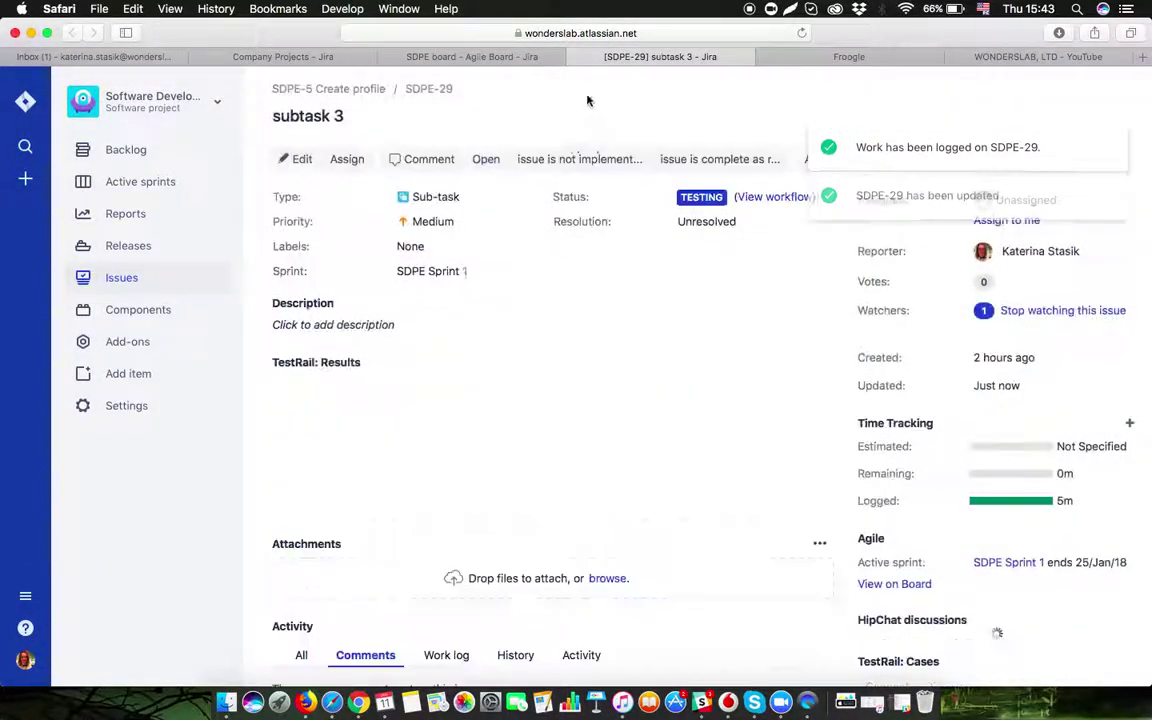
click(564, 57)
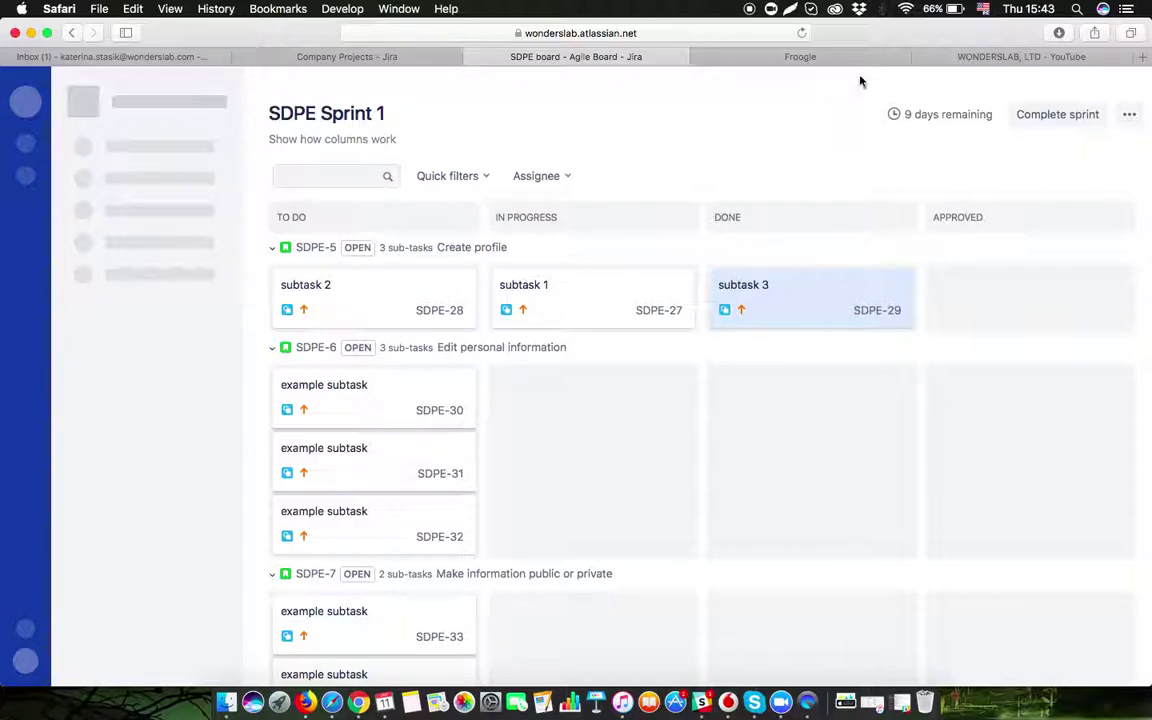
click(802, 33)
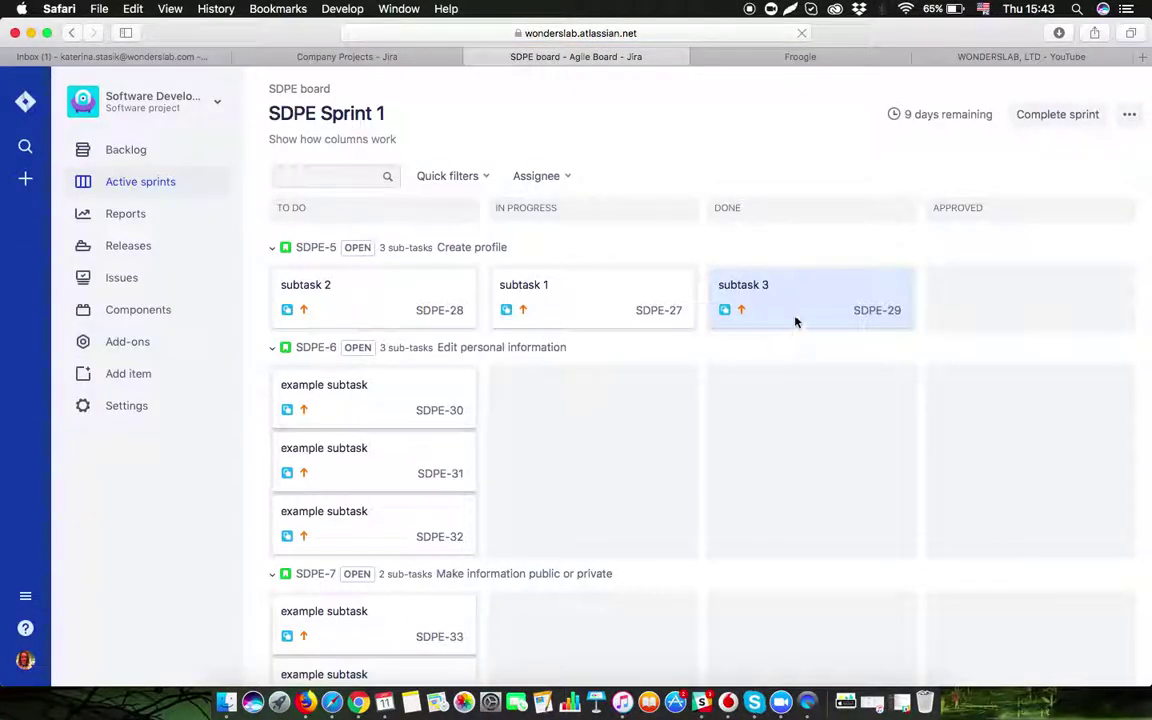
- Transition subtask 3 to Complete with the "issue is complete as required" option and close its details
click(807, 305)
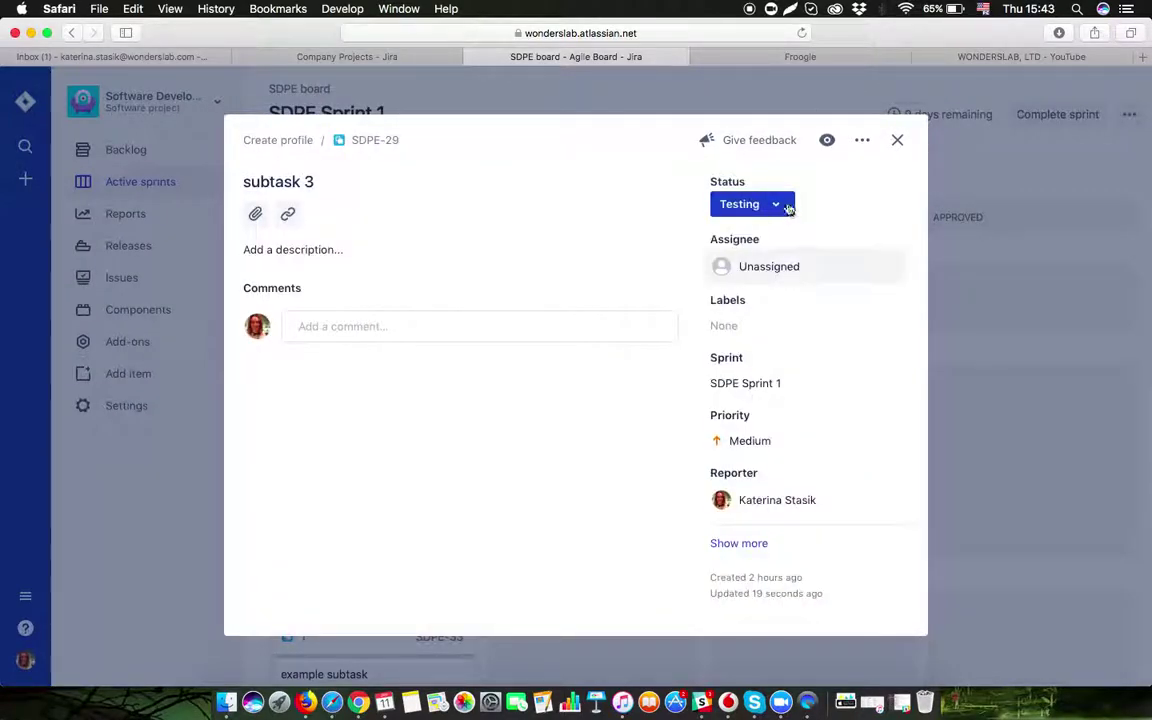
click(780, 204)
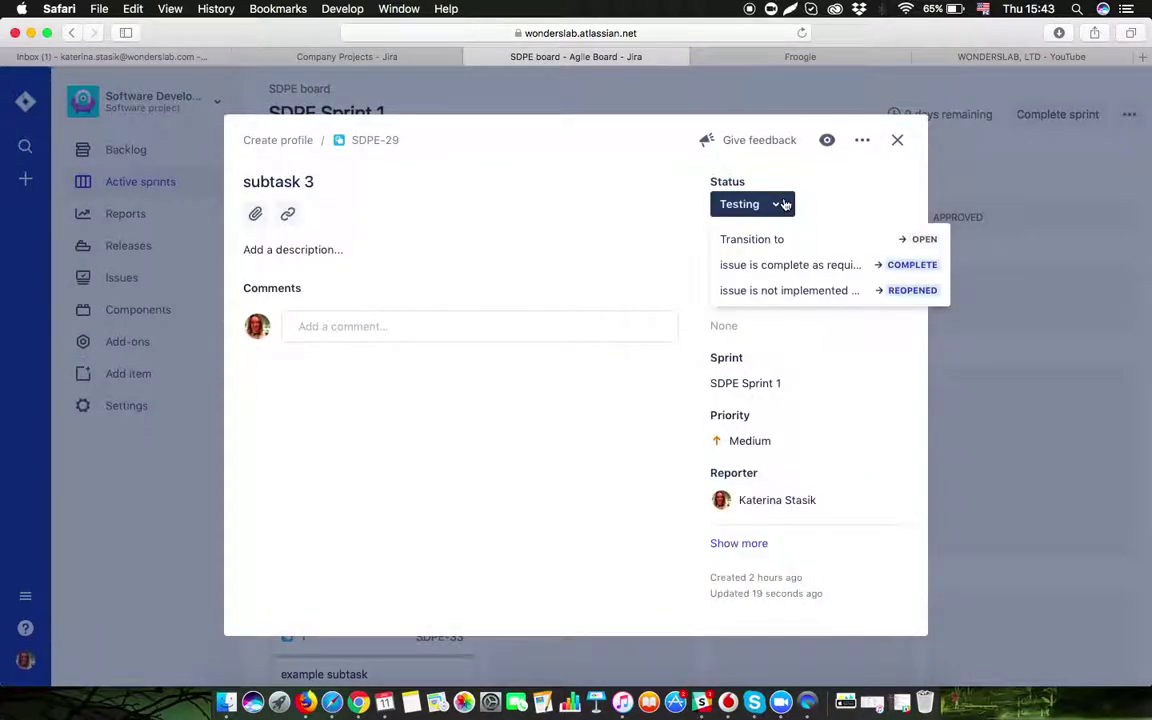
click(820, 266)
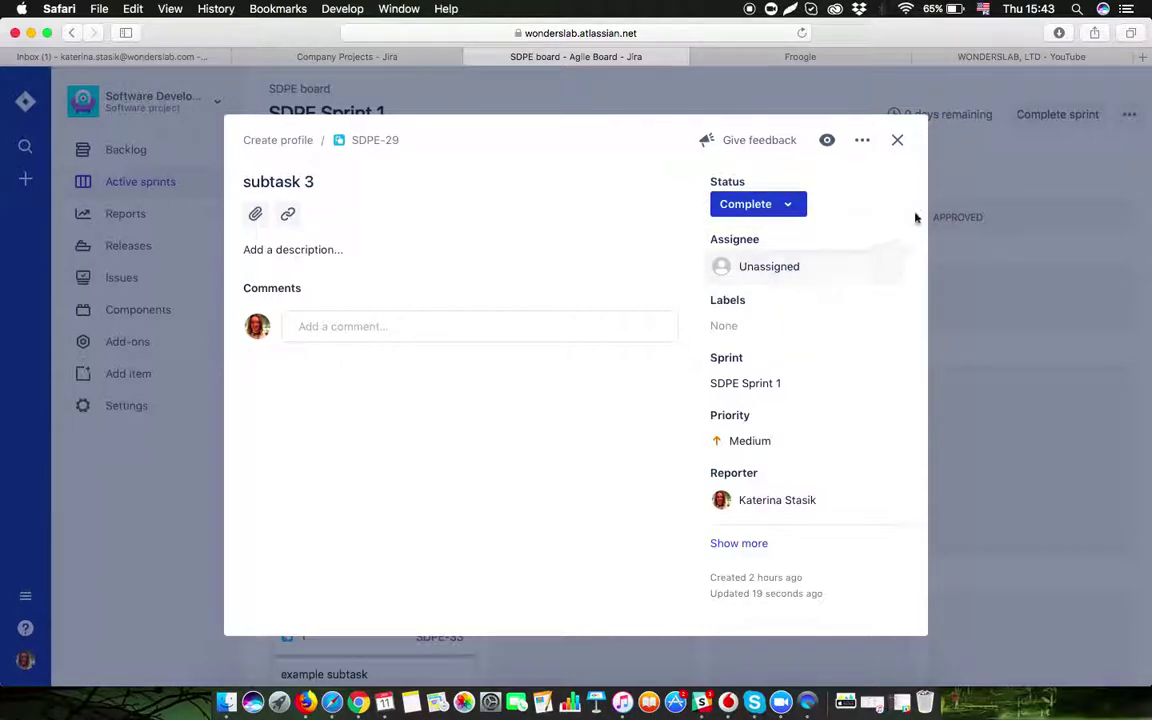
click(899, 140)
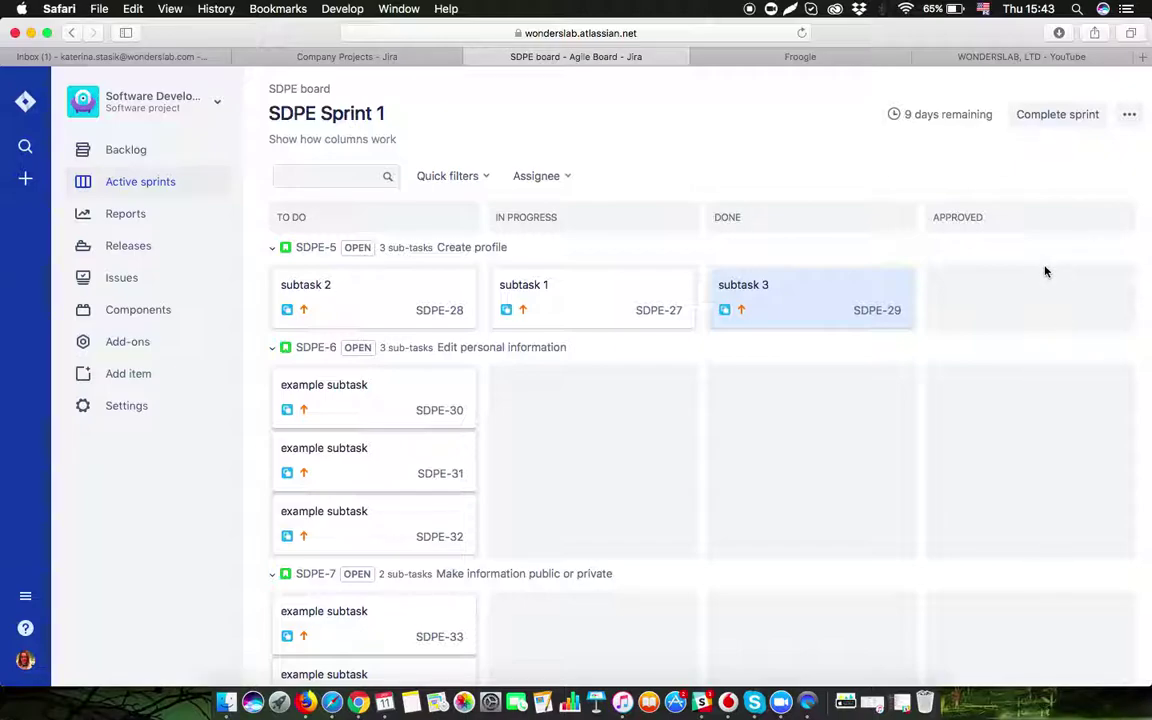
click(811, 300)
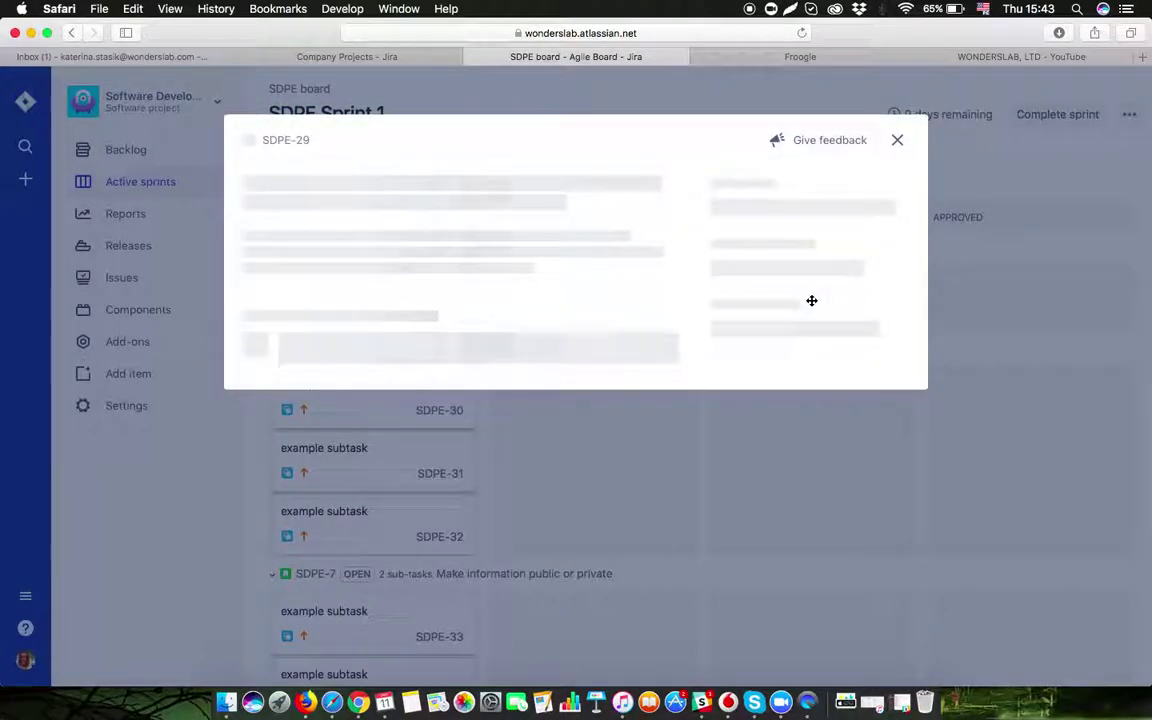
click(898, 143)
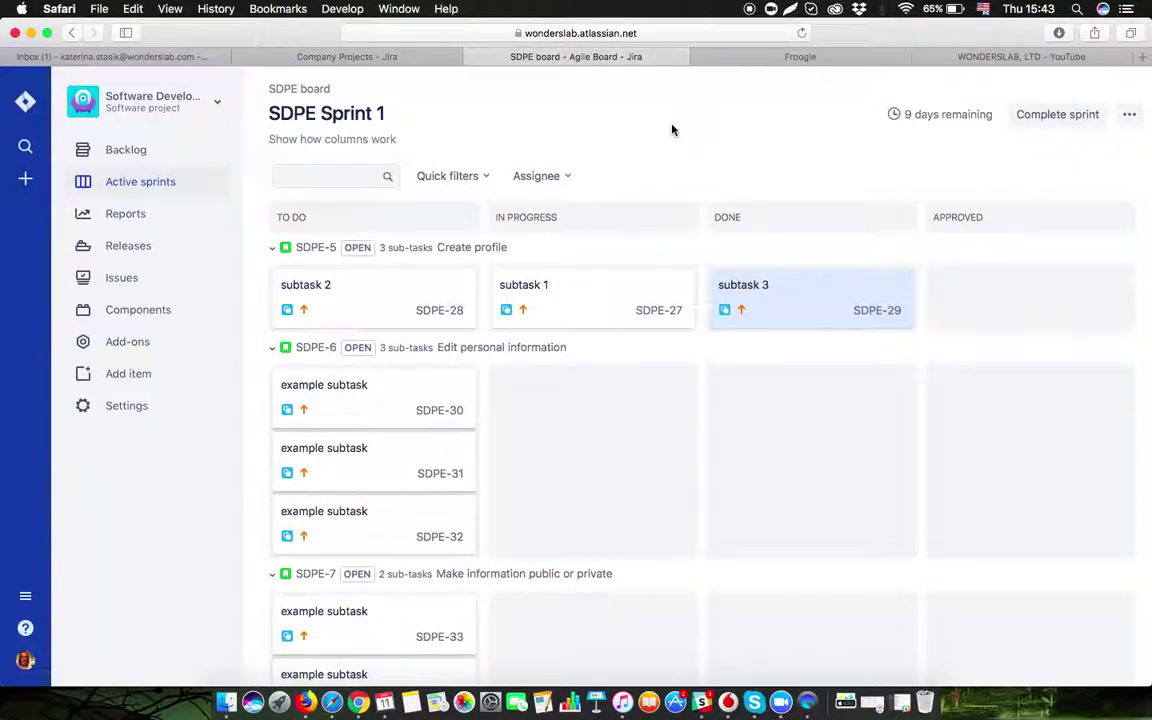
click(570, 176)
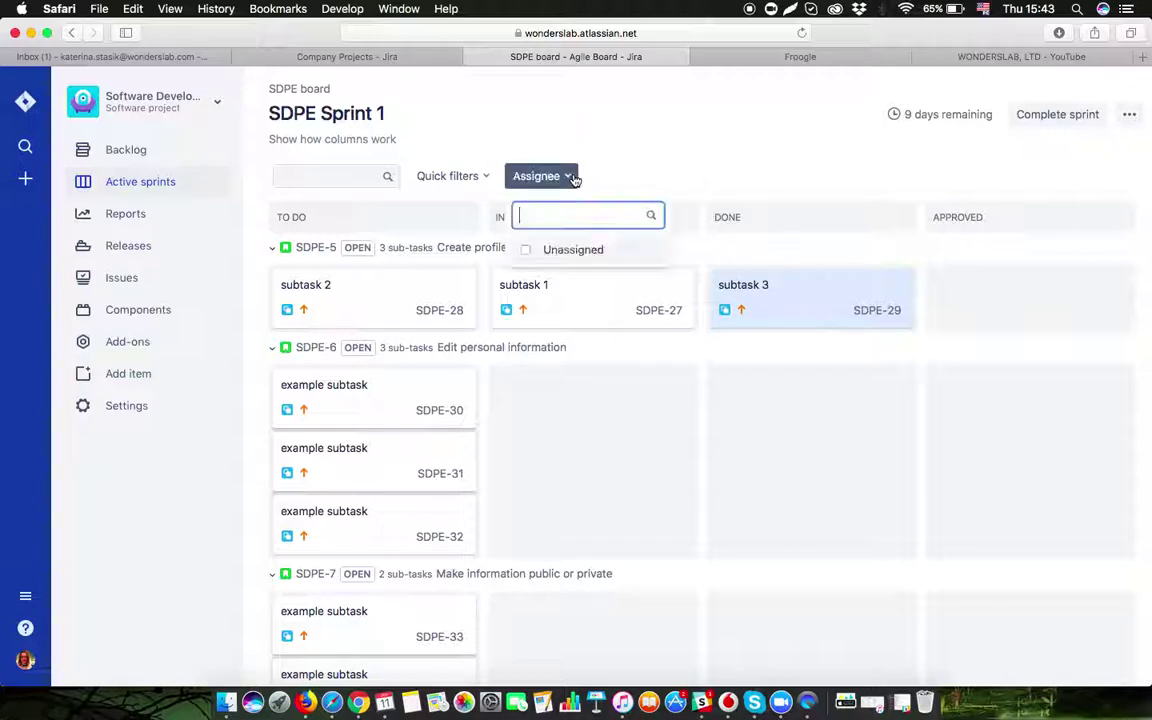
click(486, 177)
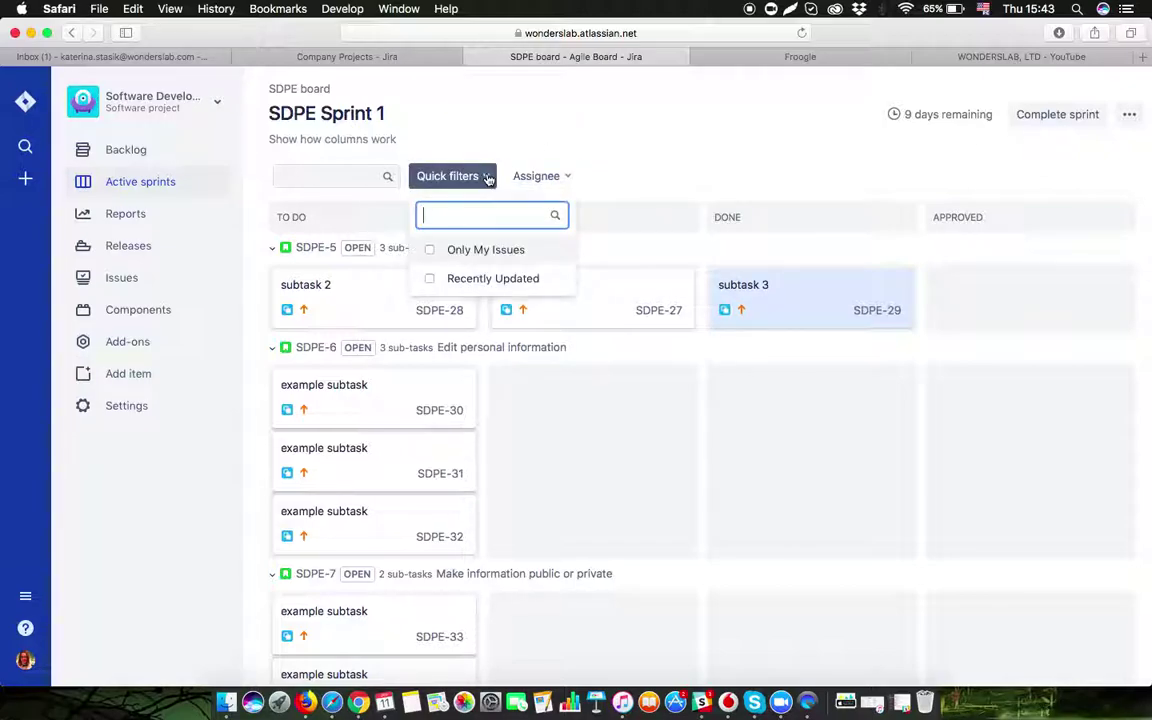
click(657, 155)
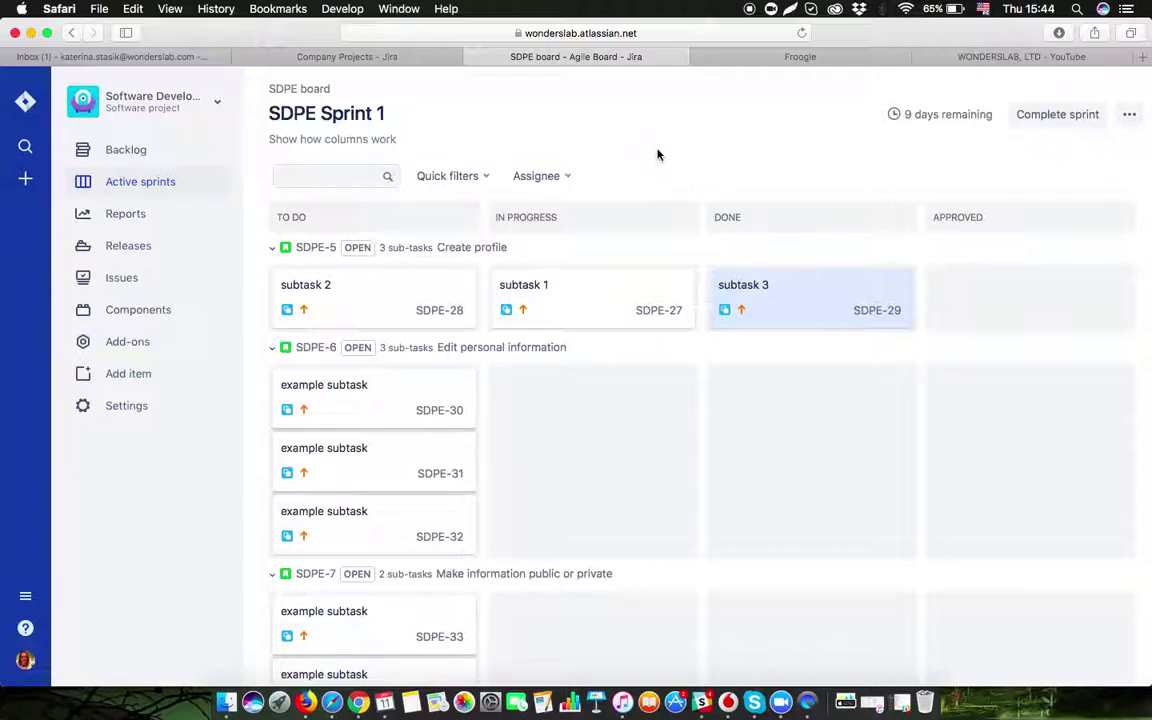